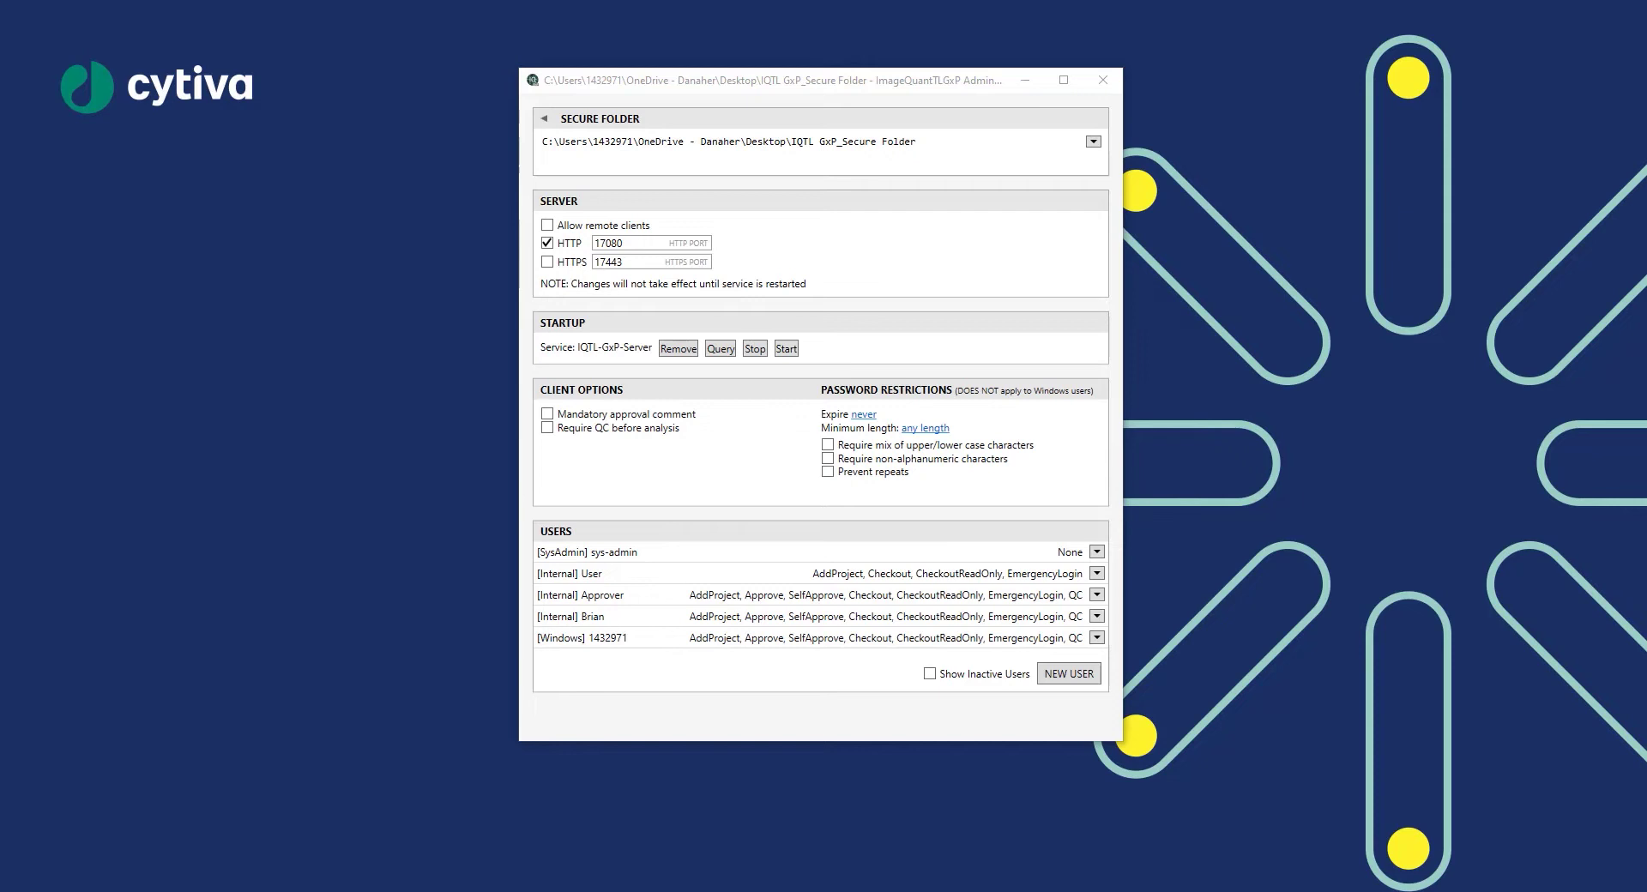
left_click(543, 120)
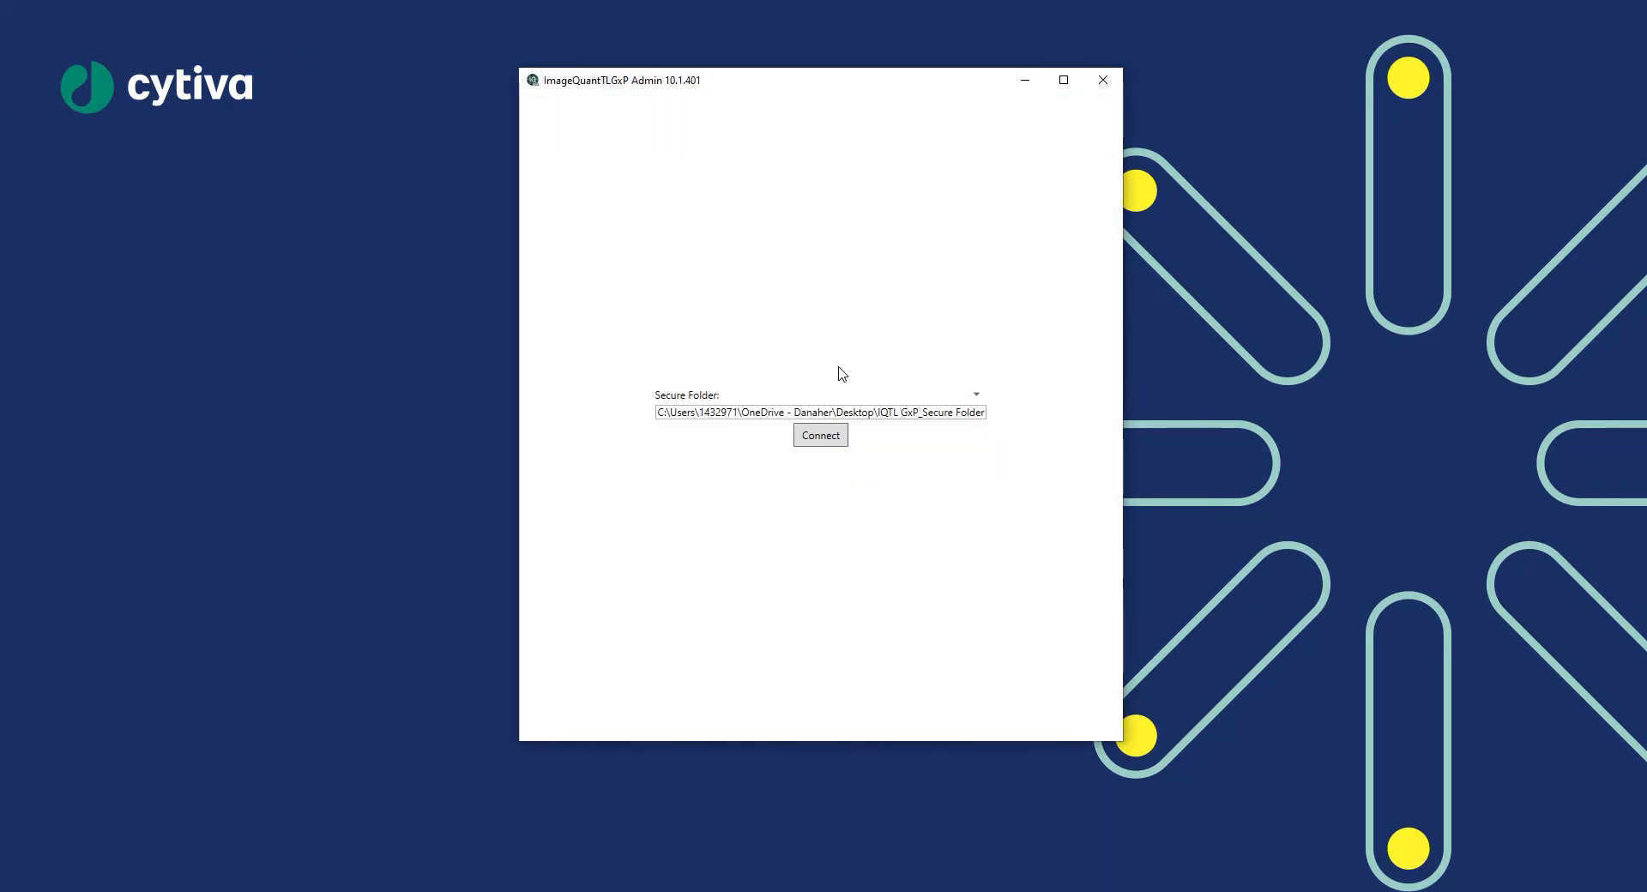
left_click(838, 442)
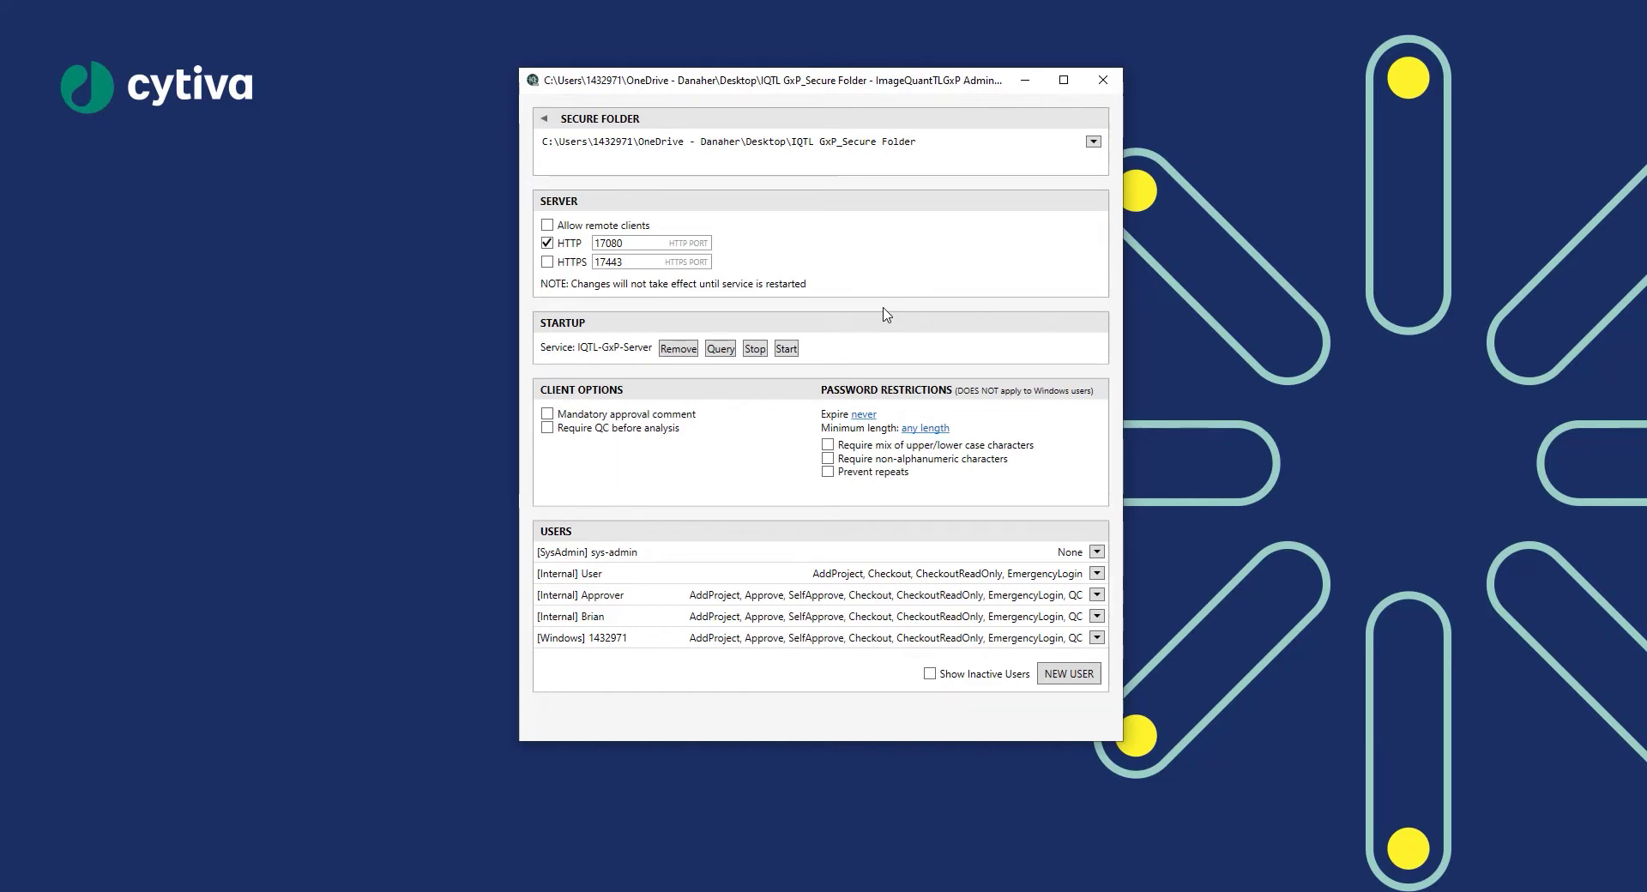
Review the New User options, including the Windows User tab, without adding an account
left_click(1072, 676)
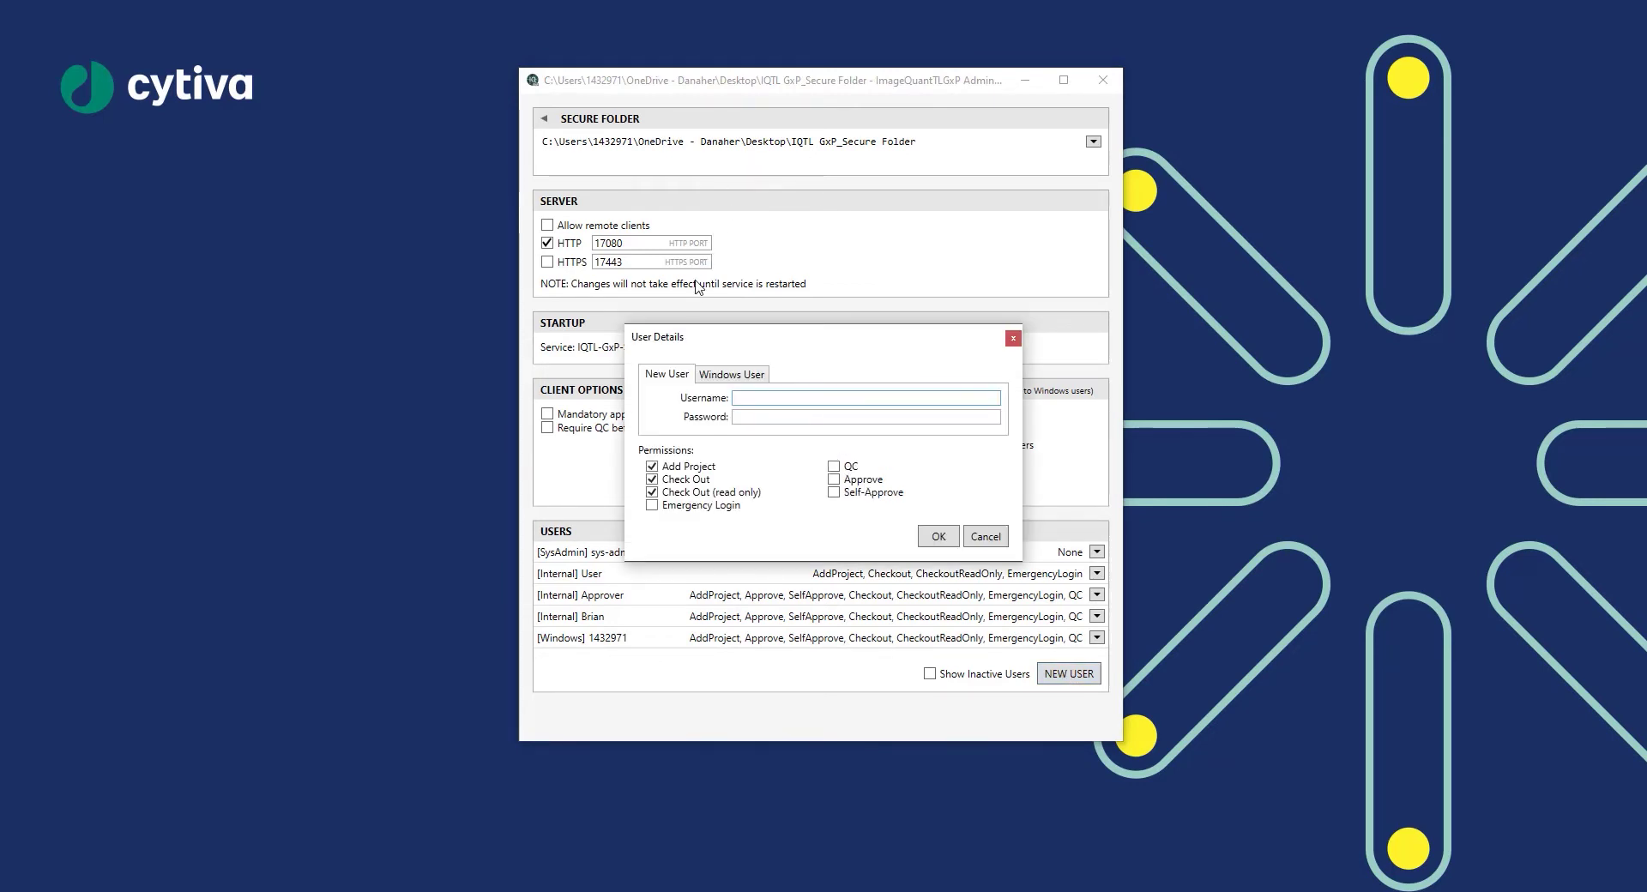
left_click(723, 376)
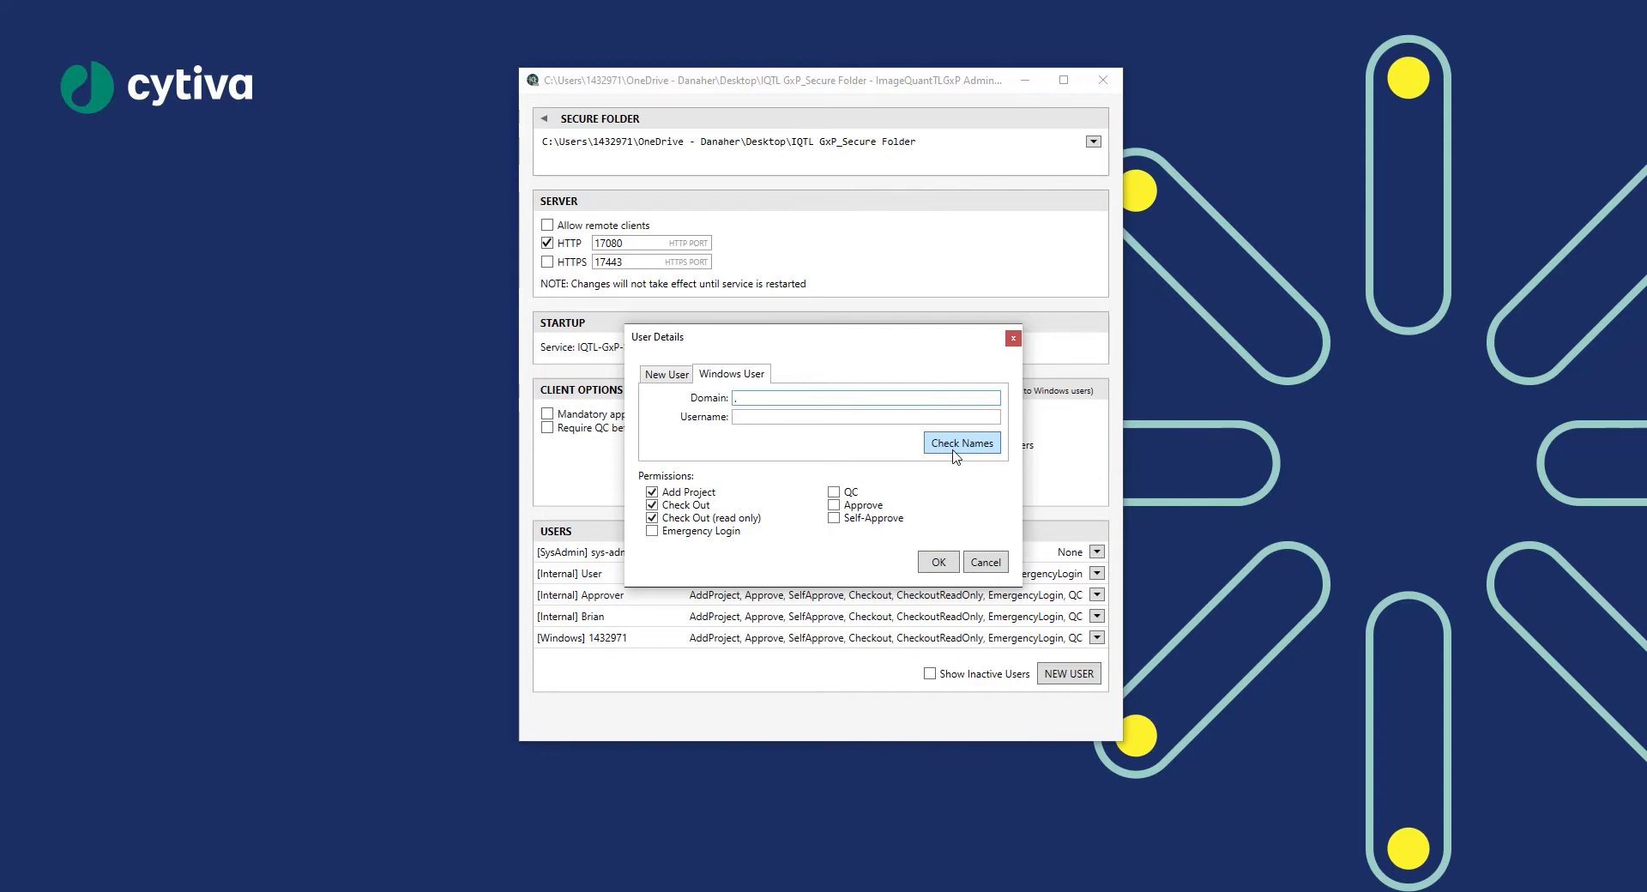
type(".")
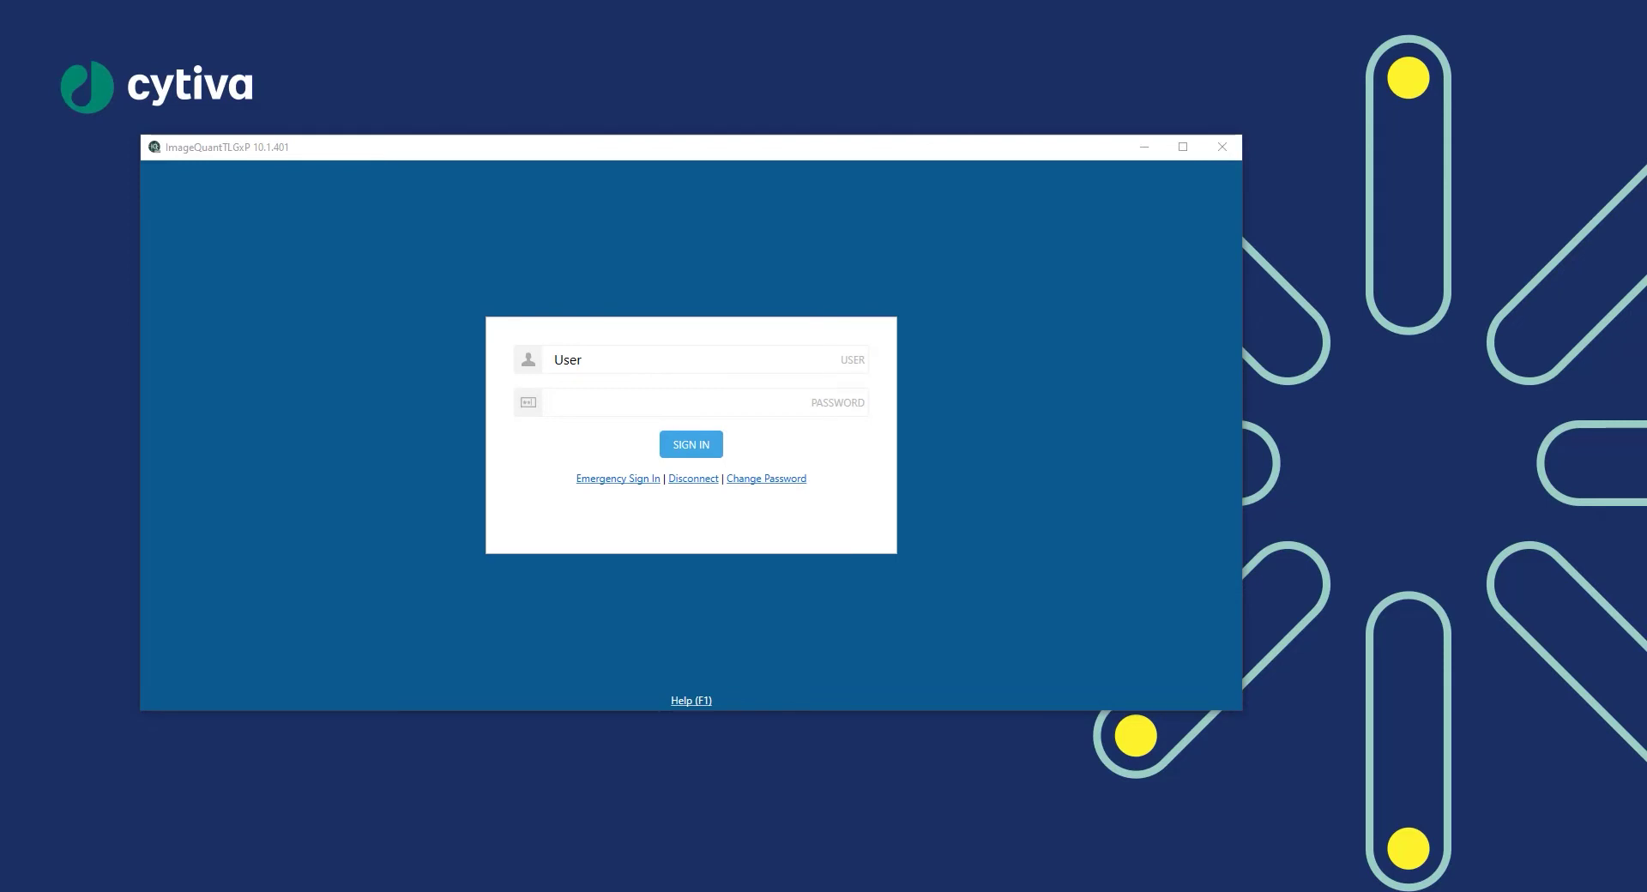
Enter the password for the User account and sign in to reach the Projects list
left_click(577, 403)
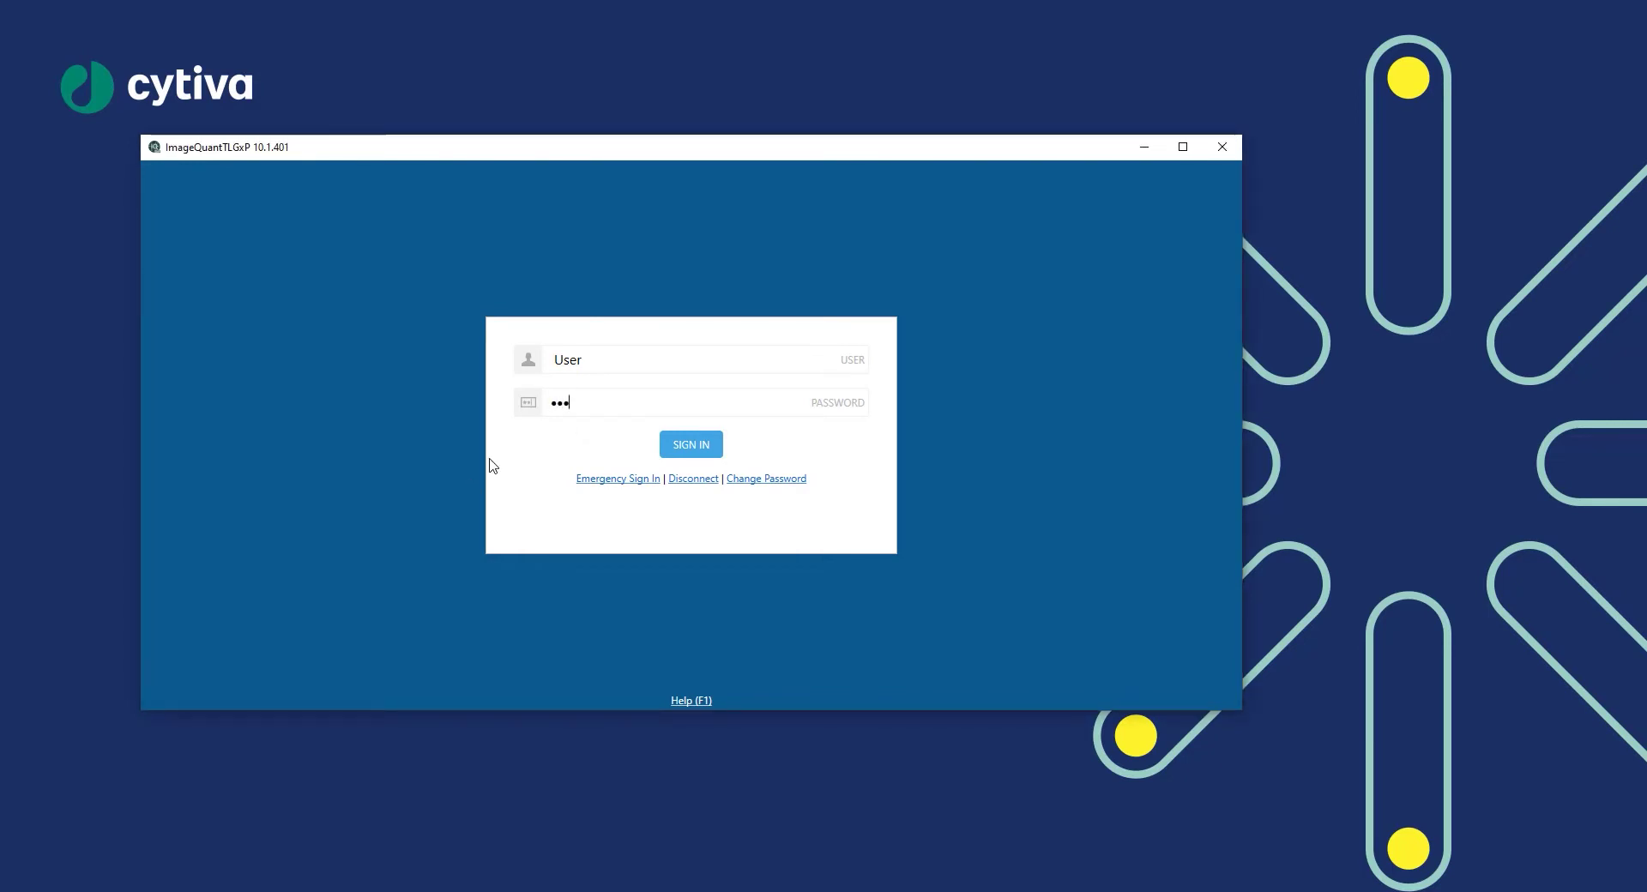
left_click(694, 451)
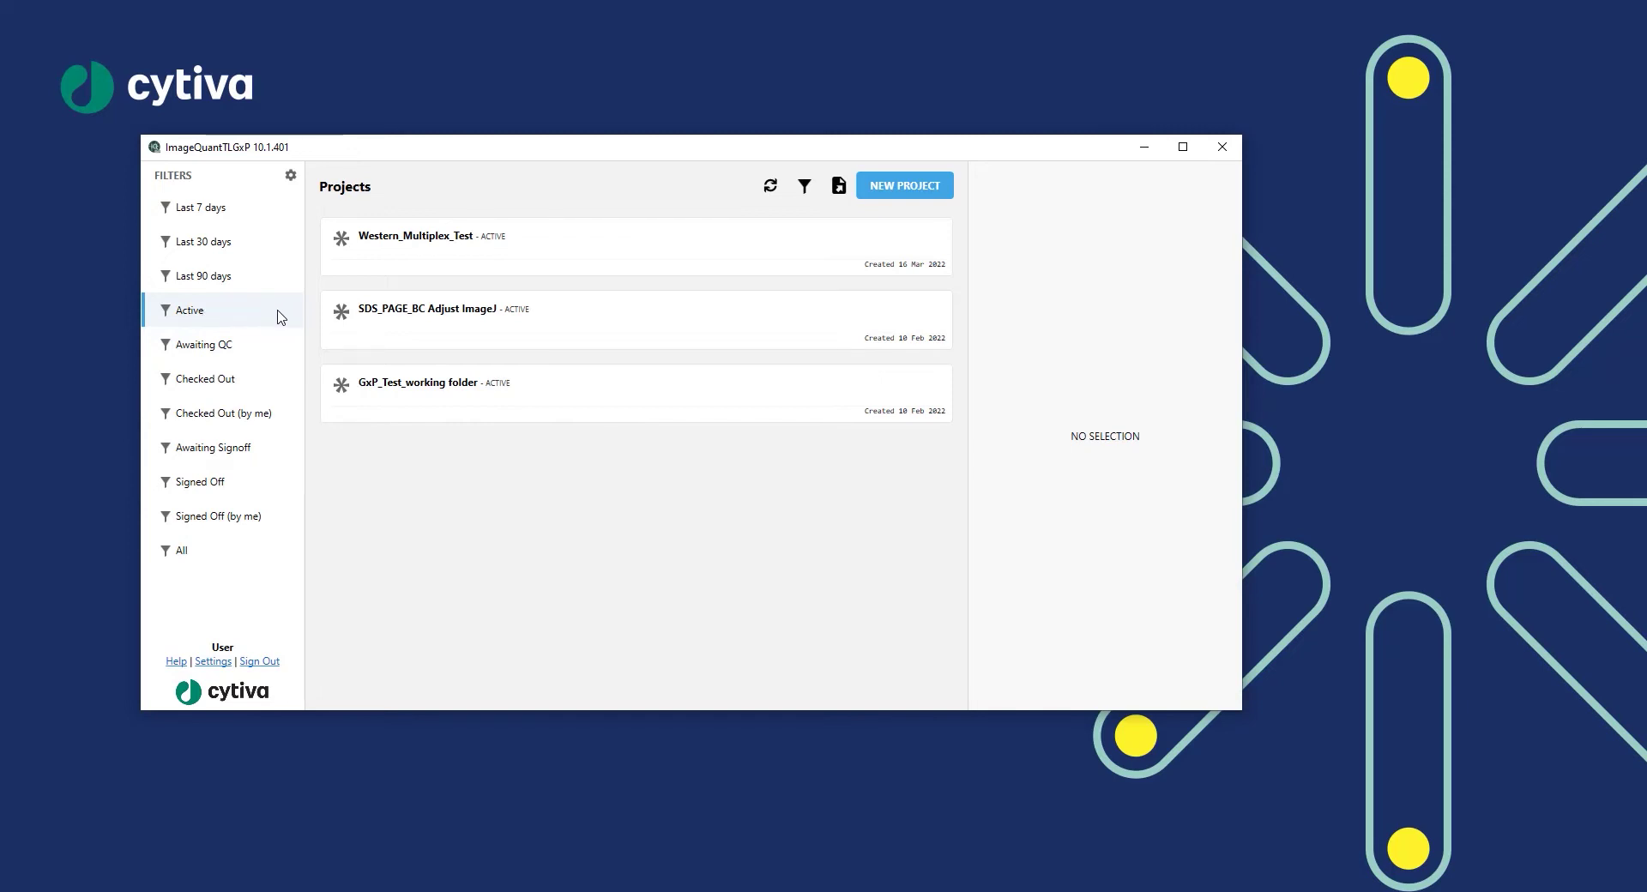
left_click(612, 253)
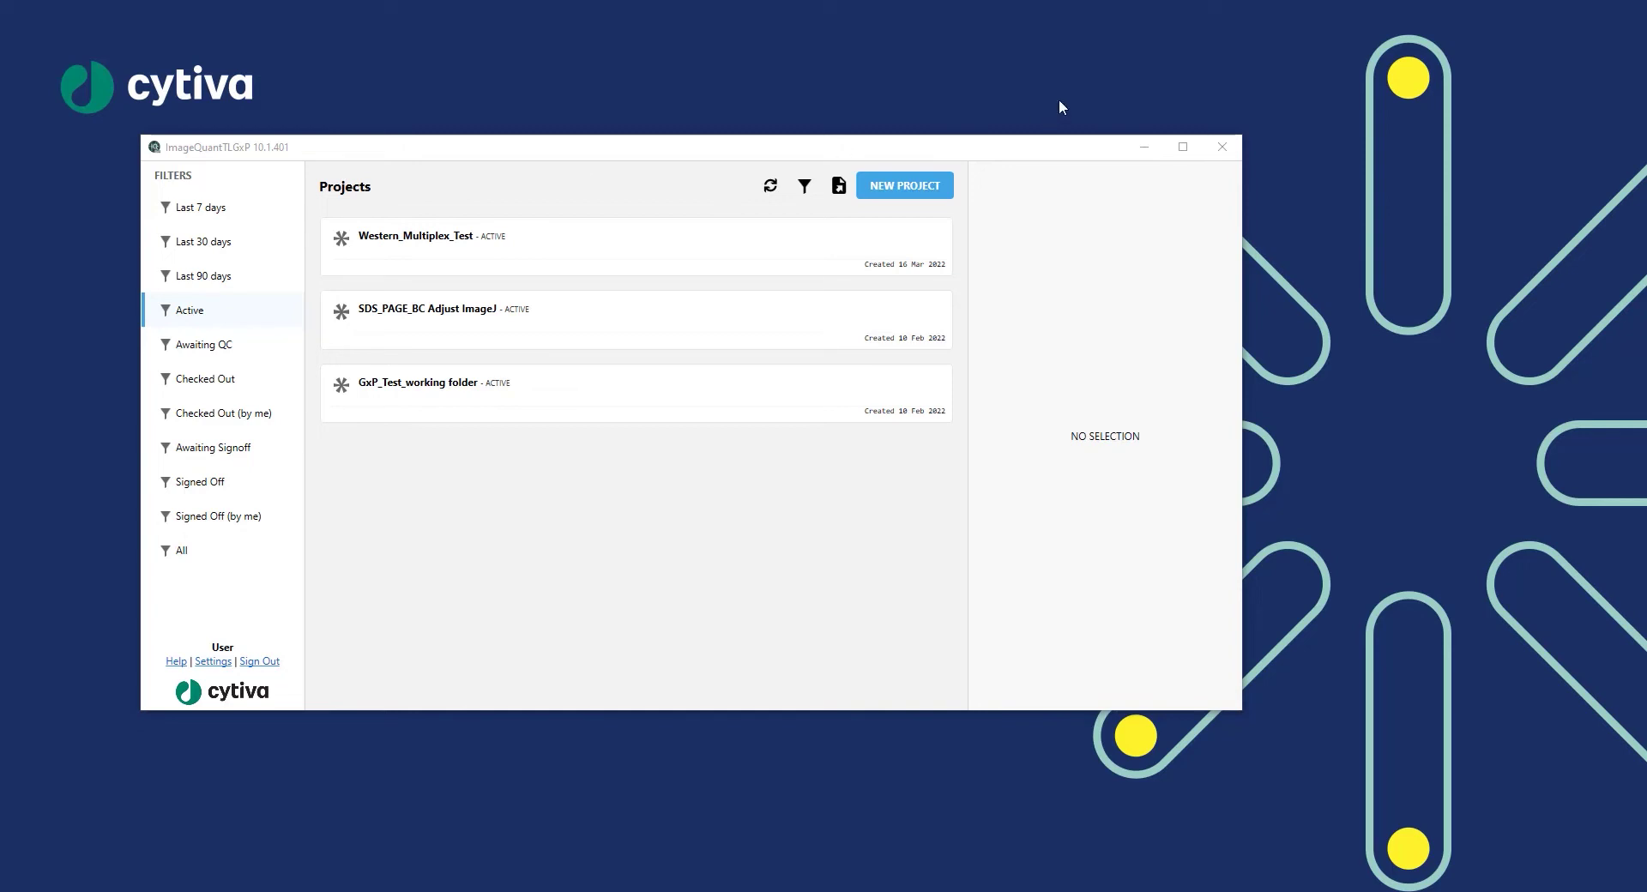
Create project 'IQTL Tutorial Video' with notes 'SDS-PAGE' and the 3_SDS-PAGE.tif image attached
left_click(900, 189)
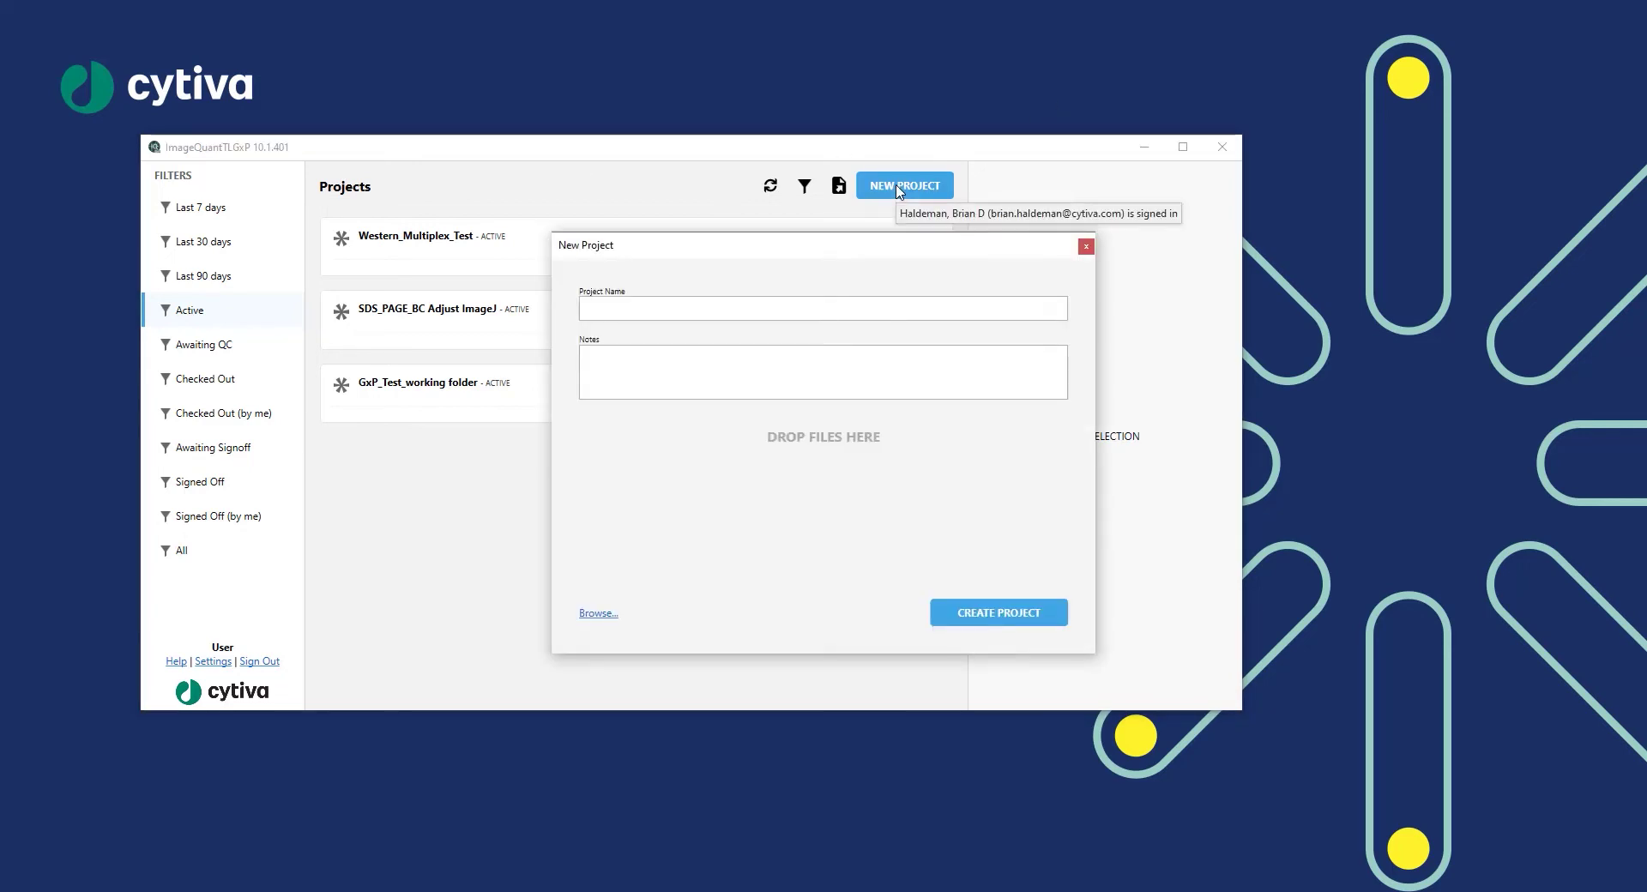
left_click(736, 309)
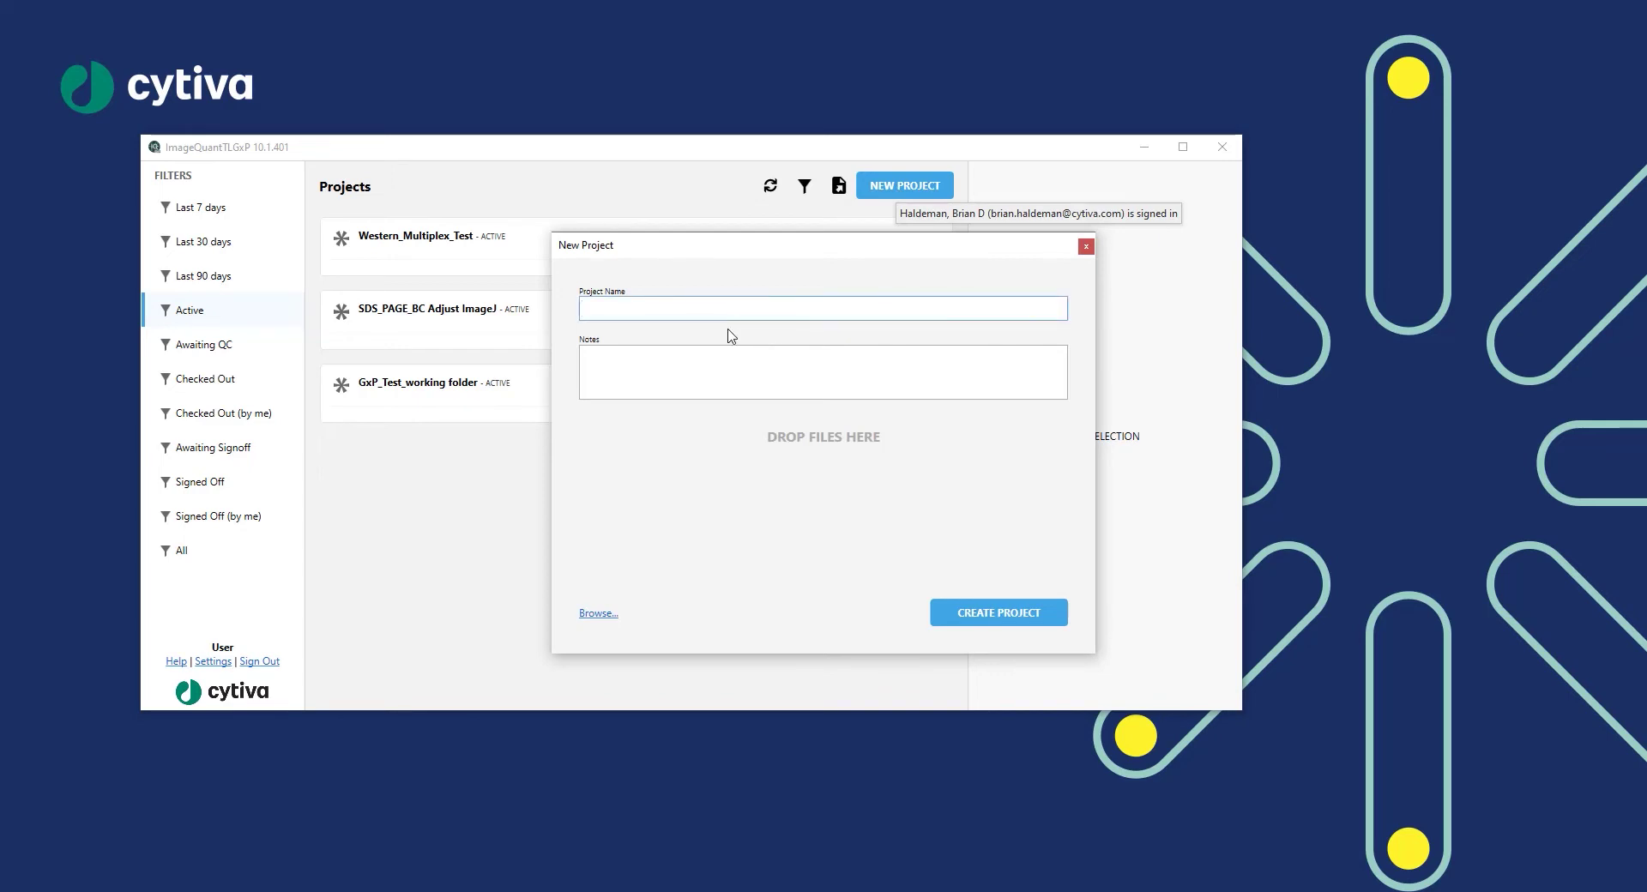
type("IQTL Tutorial Video")
left_click(681, 360)
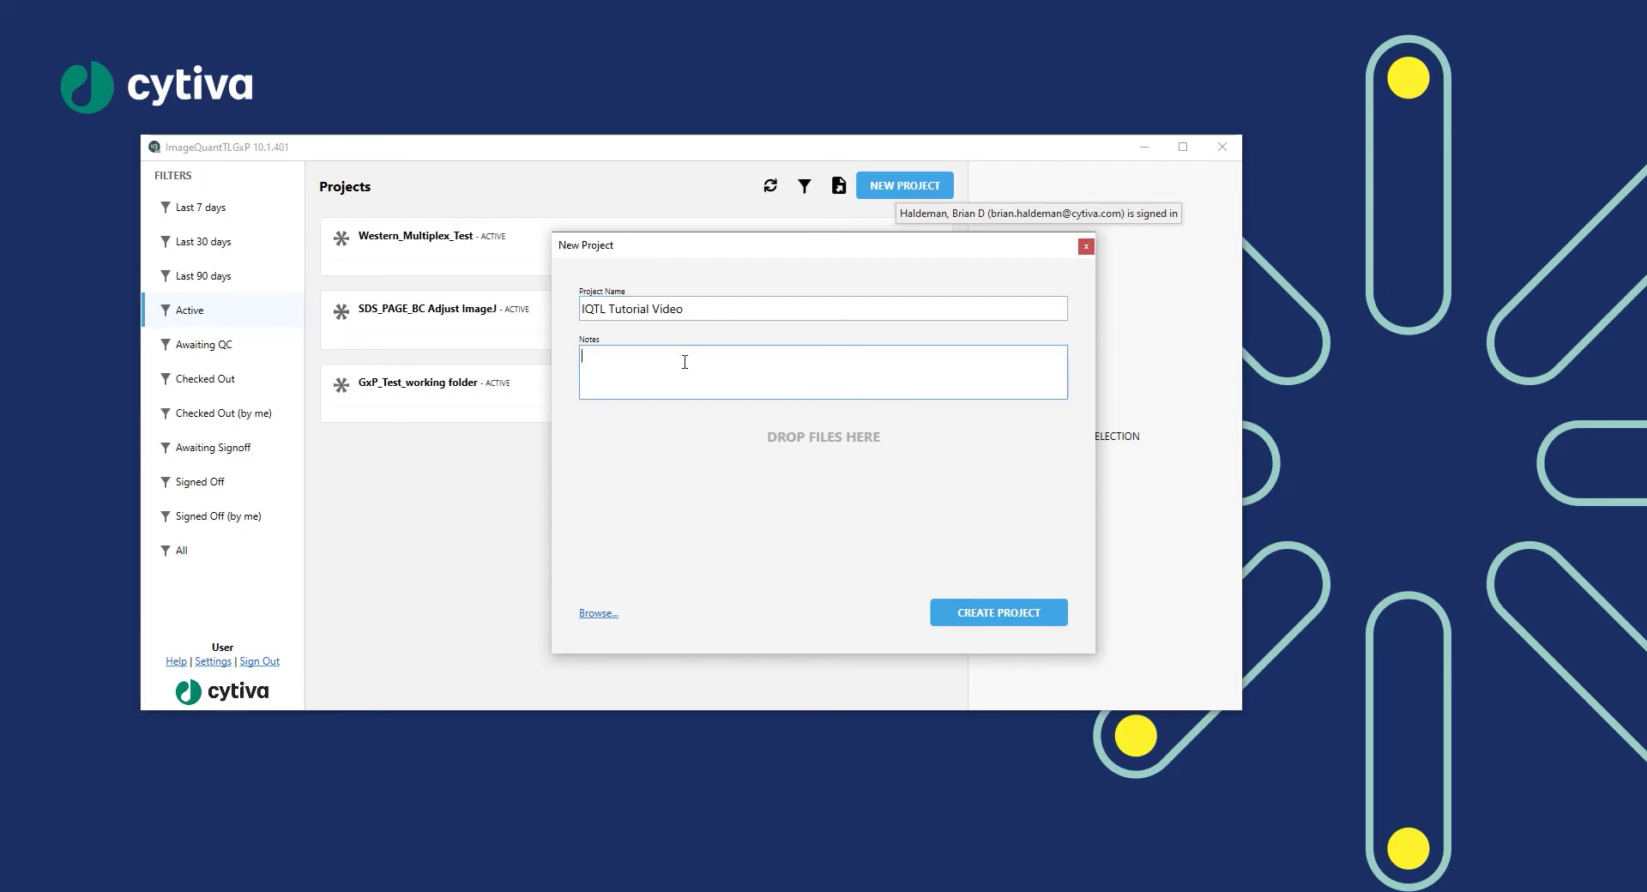
type("SDS-PAGE")
left_click_drag(0, 557, 800, 475)
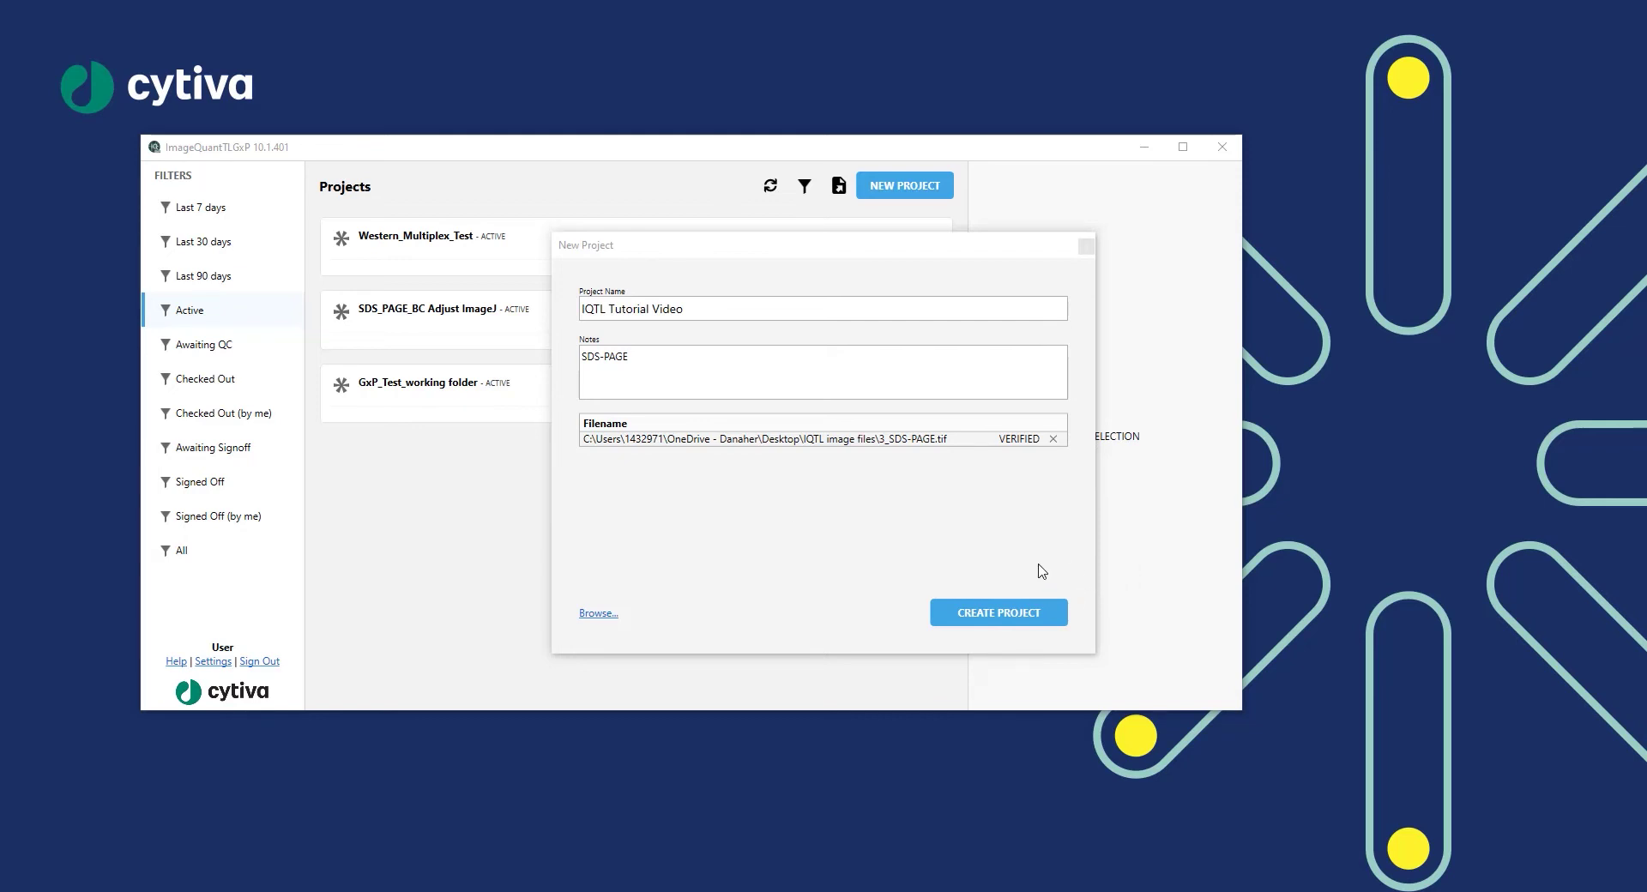
left_click(1009, 623)
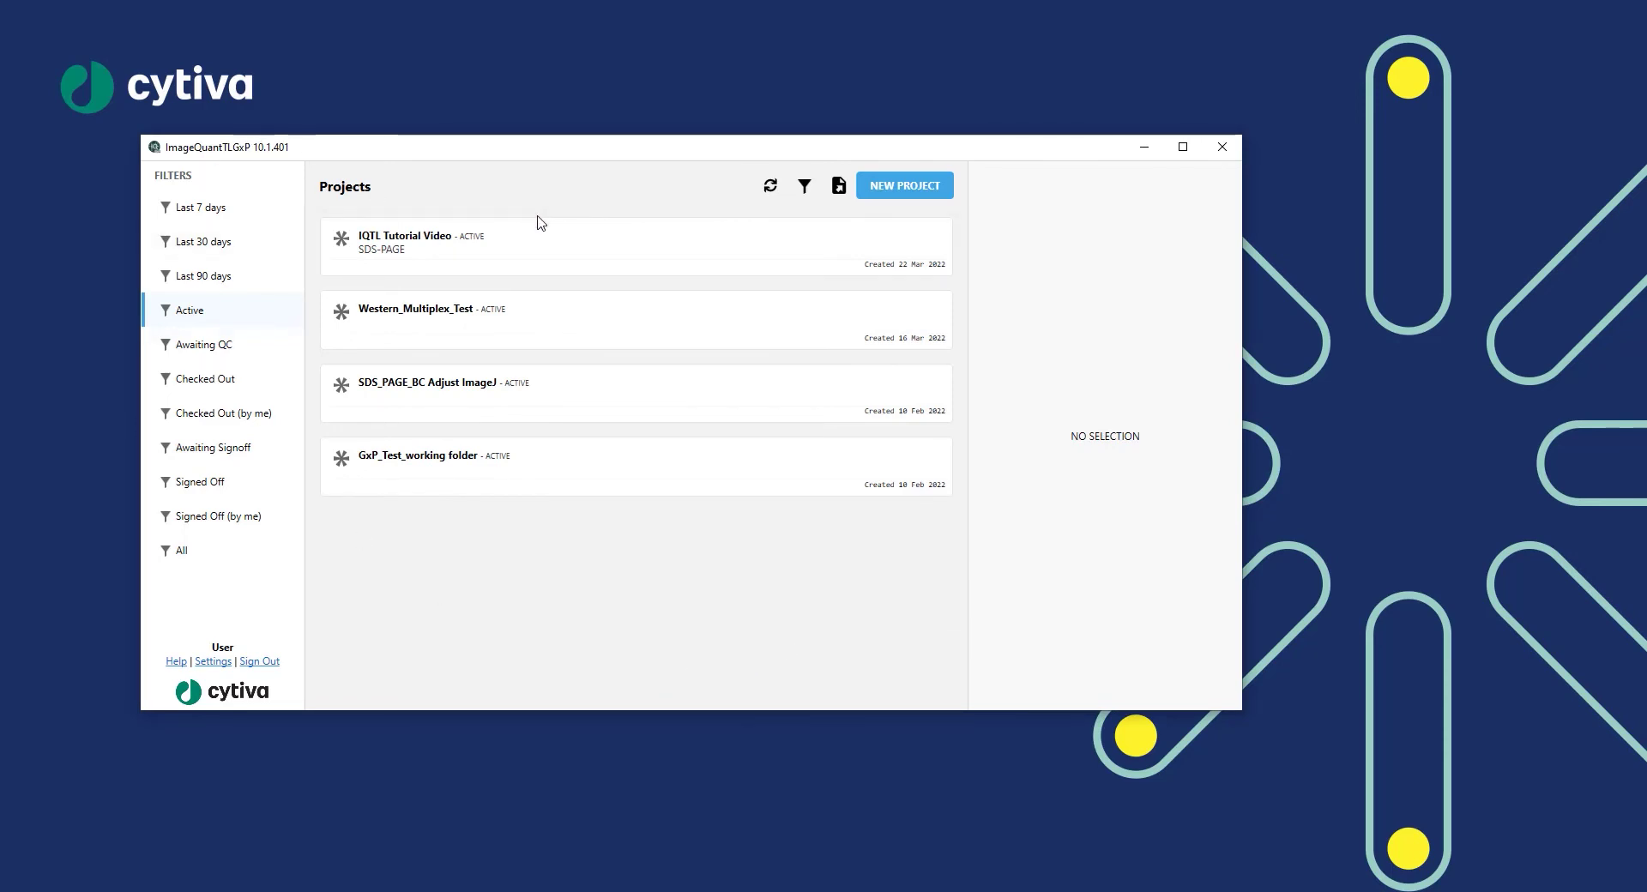
Check out the IQTL Tutorial Video project from the Active list
left_click(575, 246)
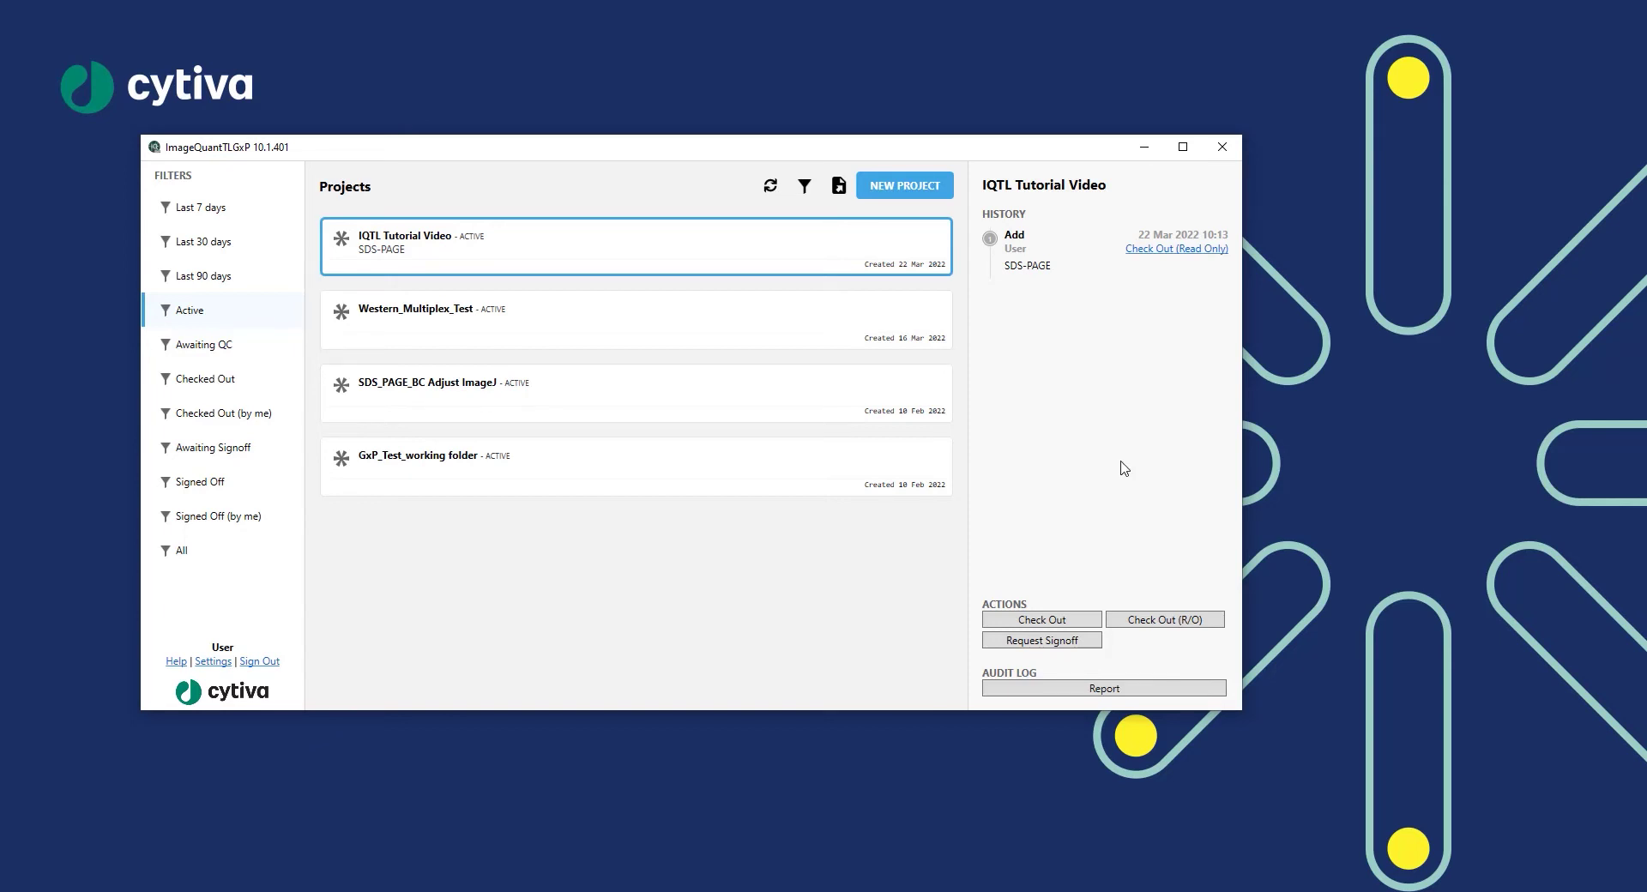
left_click(1043, 621)
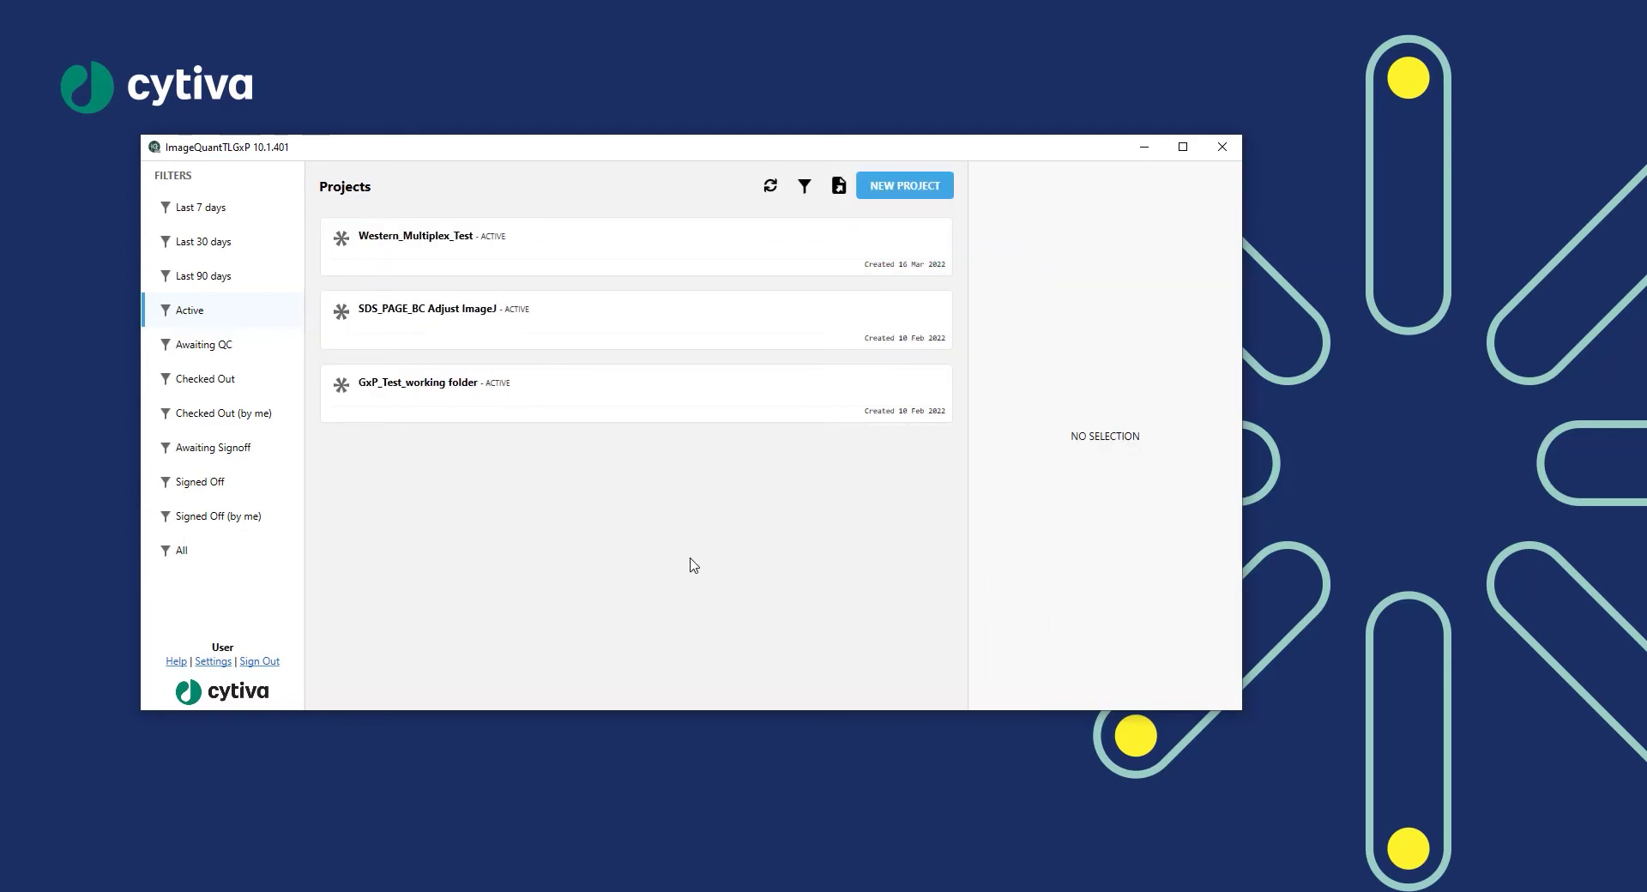
Launch analysis of IQTL Tutorial Video from the Checked Out (by me) list
left_click(230, 416)
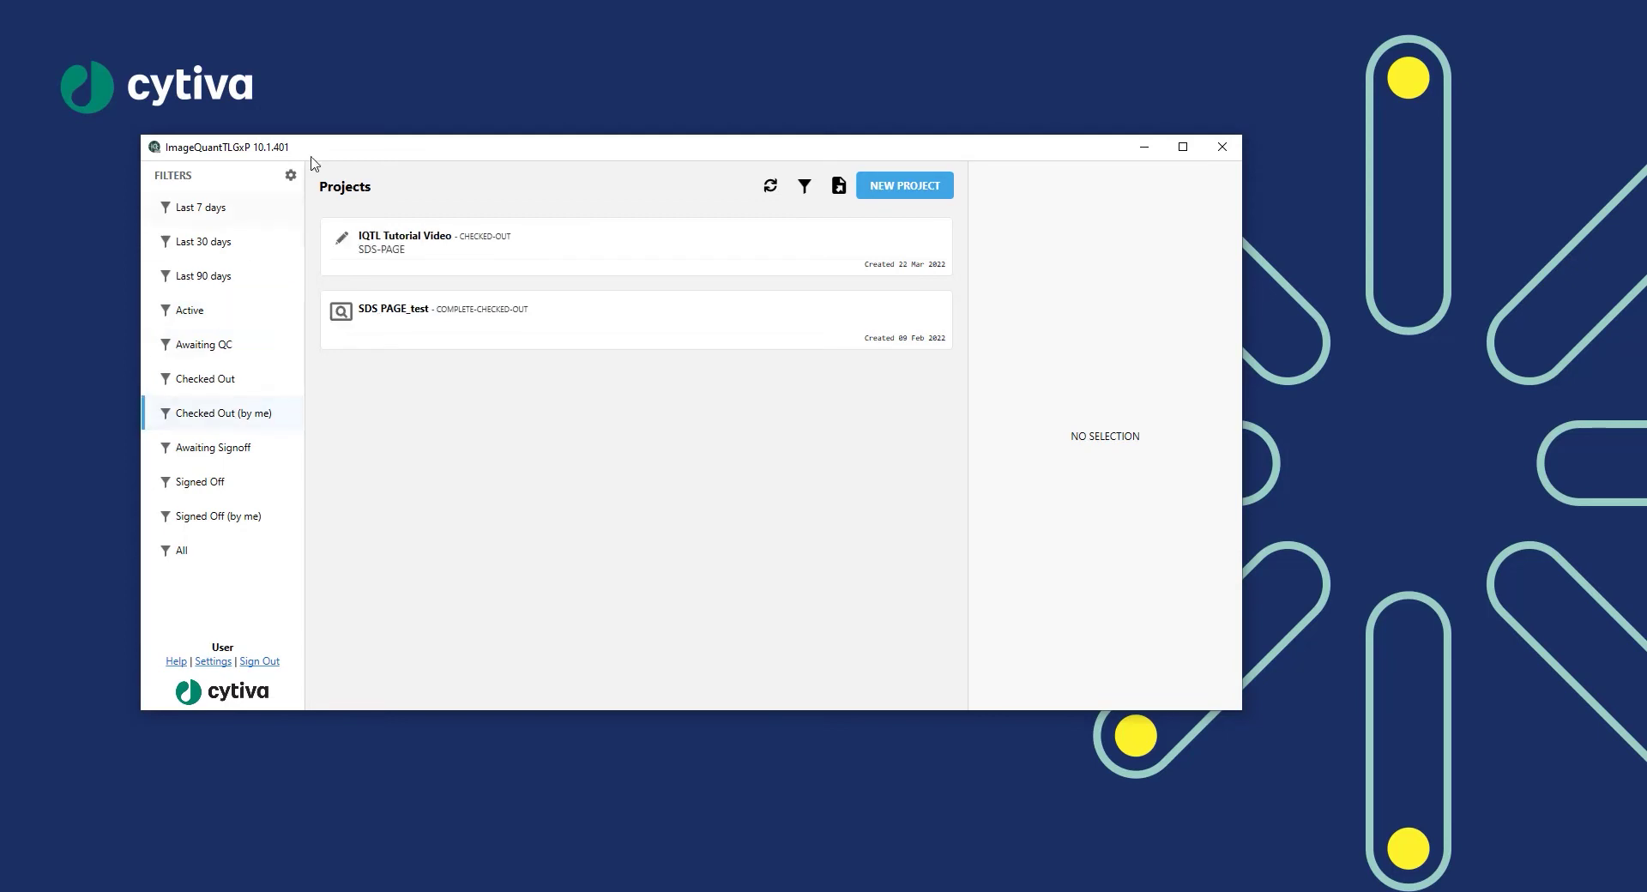
left_click(606, 254)
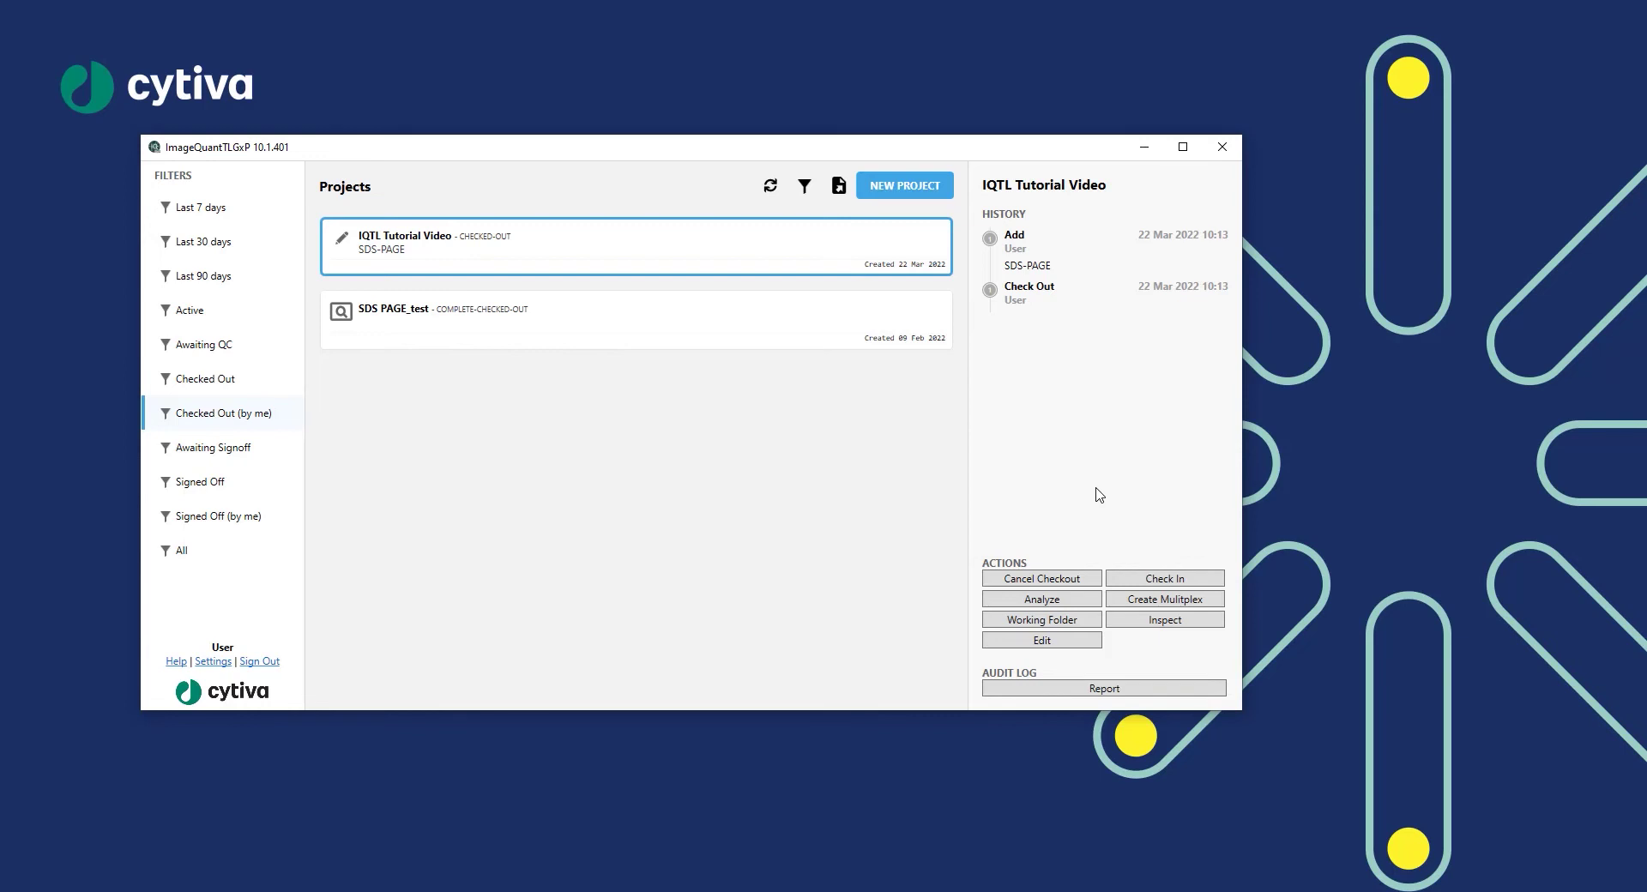
left_click(1071, 604)
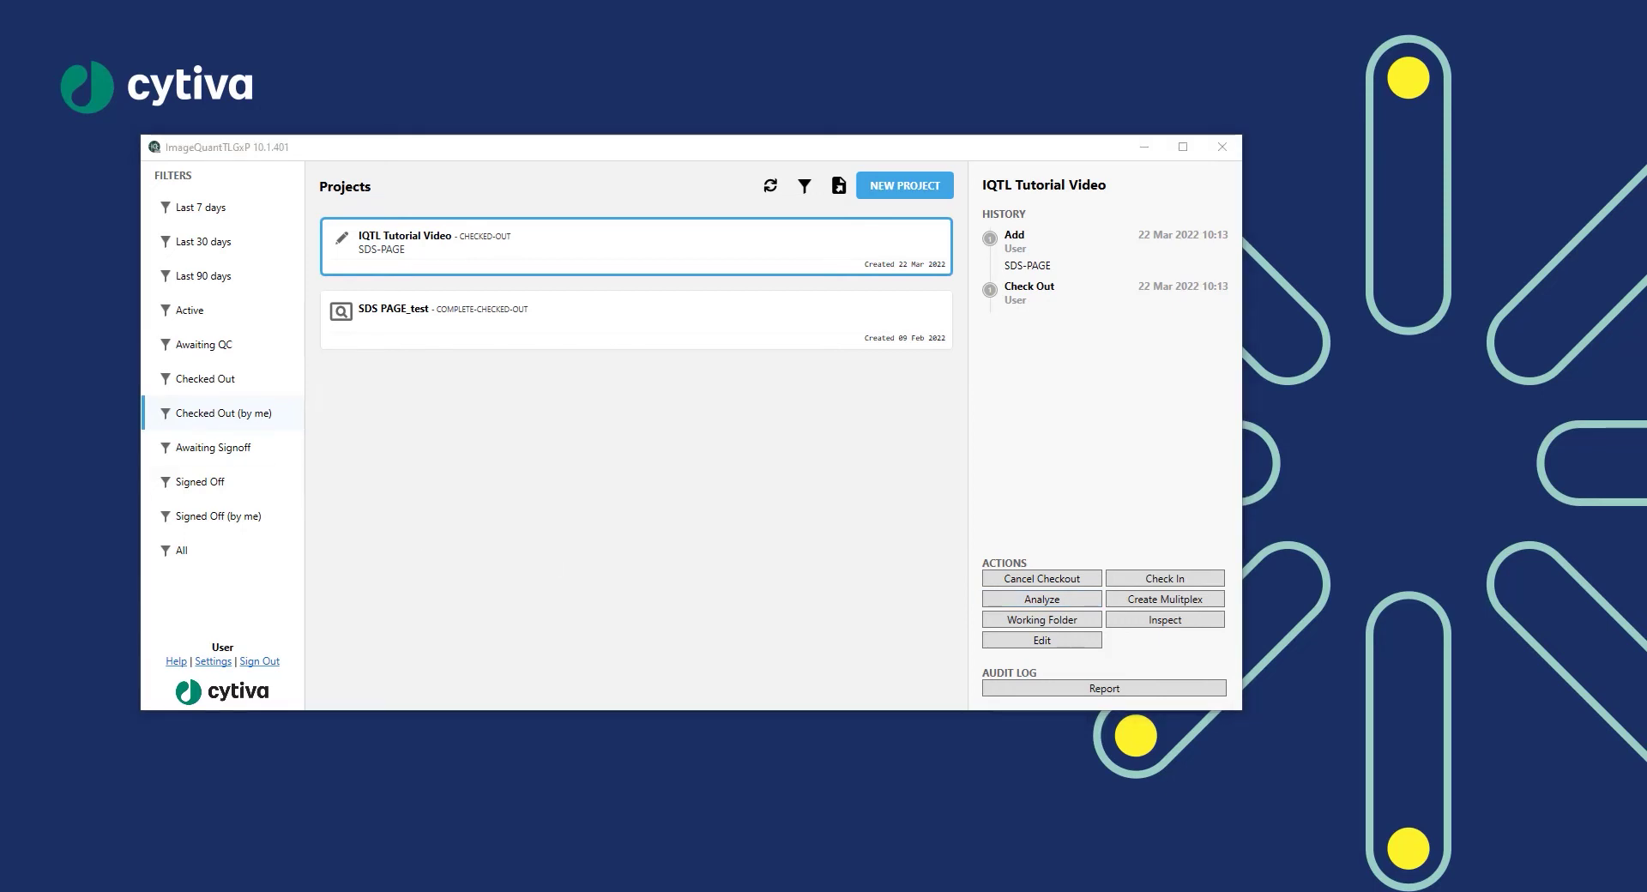
left_click_drag(562, 180, 665, 209)
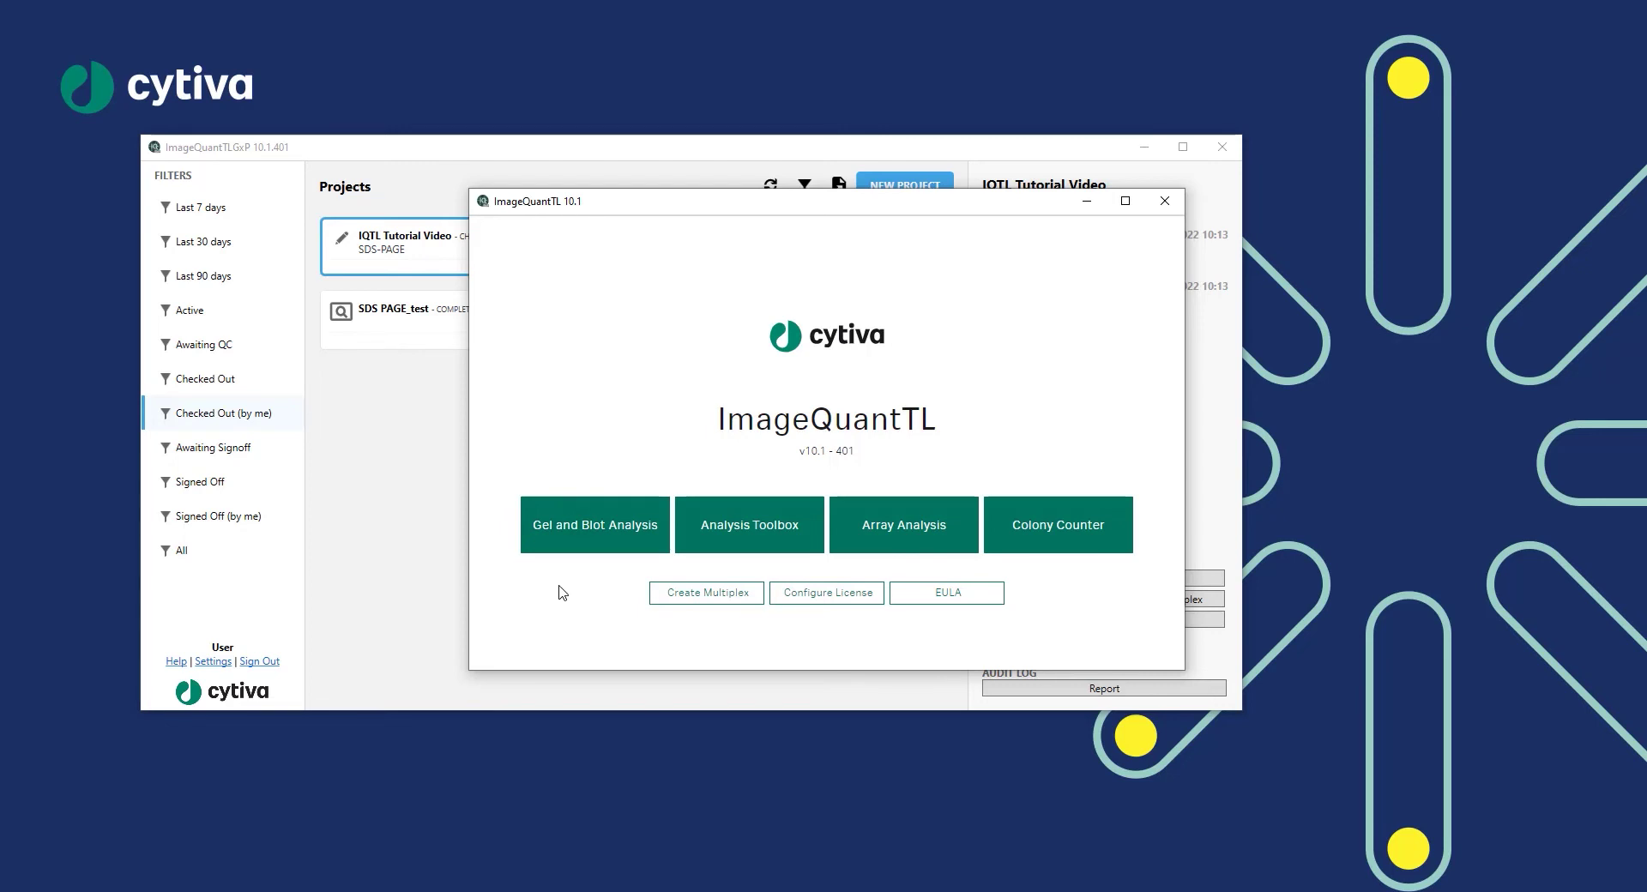
Open 3_SDS-PAGE.tif in ImageQuantTL 1D via Gel and Blot Analysis
left_click(558, 533)
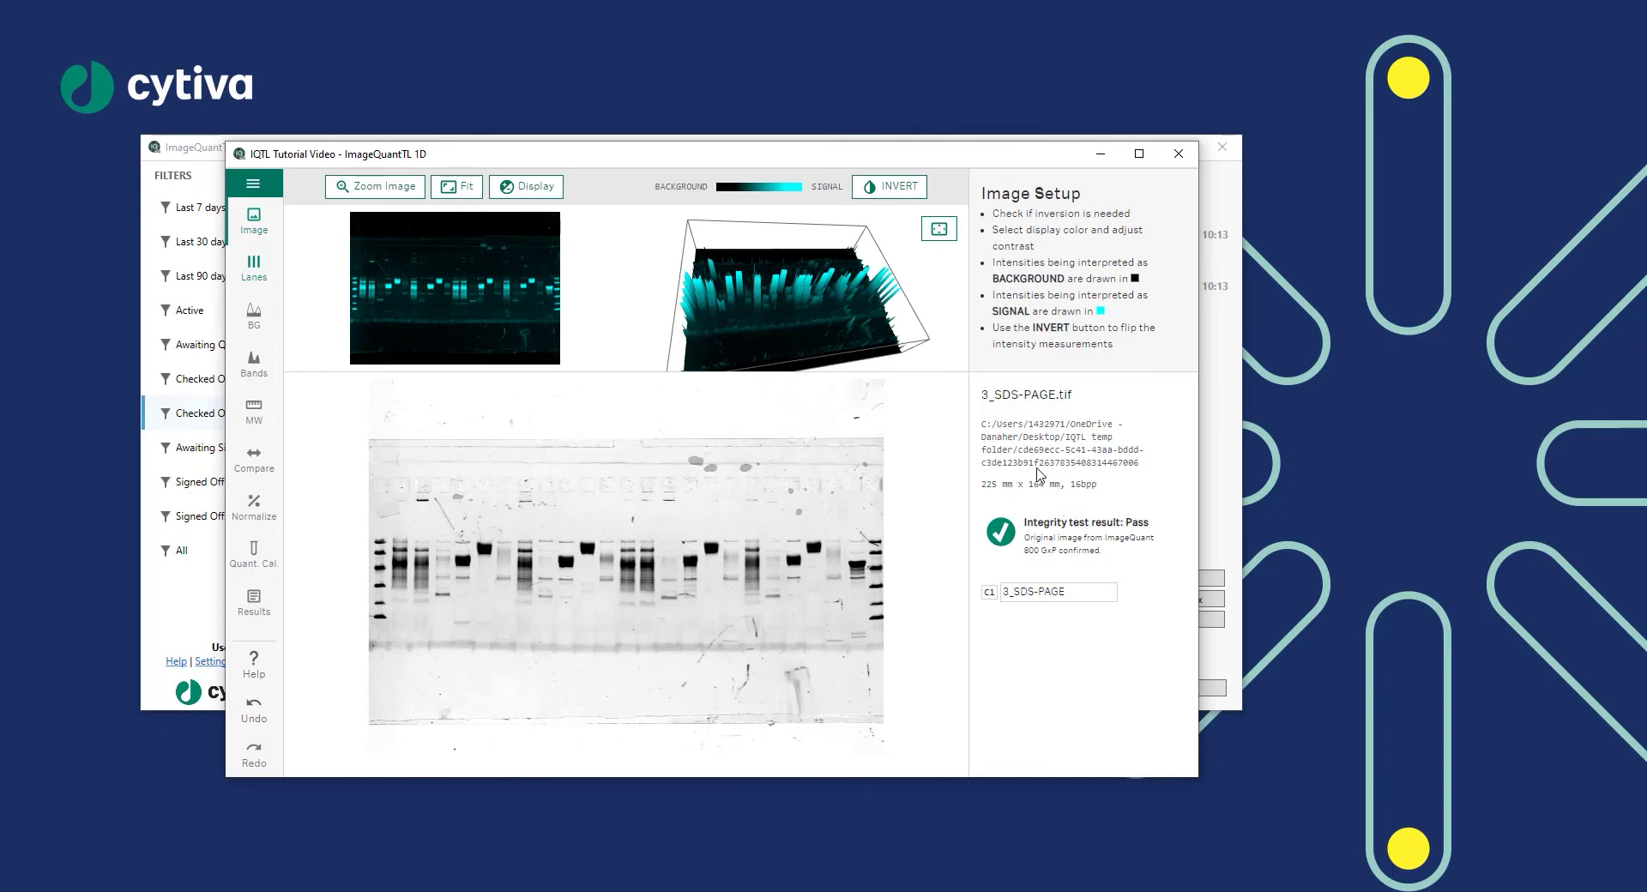
Close ImageQuantTL 1D and the launcher, then check IQTL Tutorial Video in with note 'analysis performed'
left_click(1180, 154)
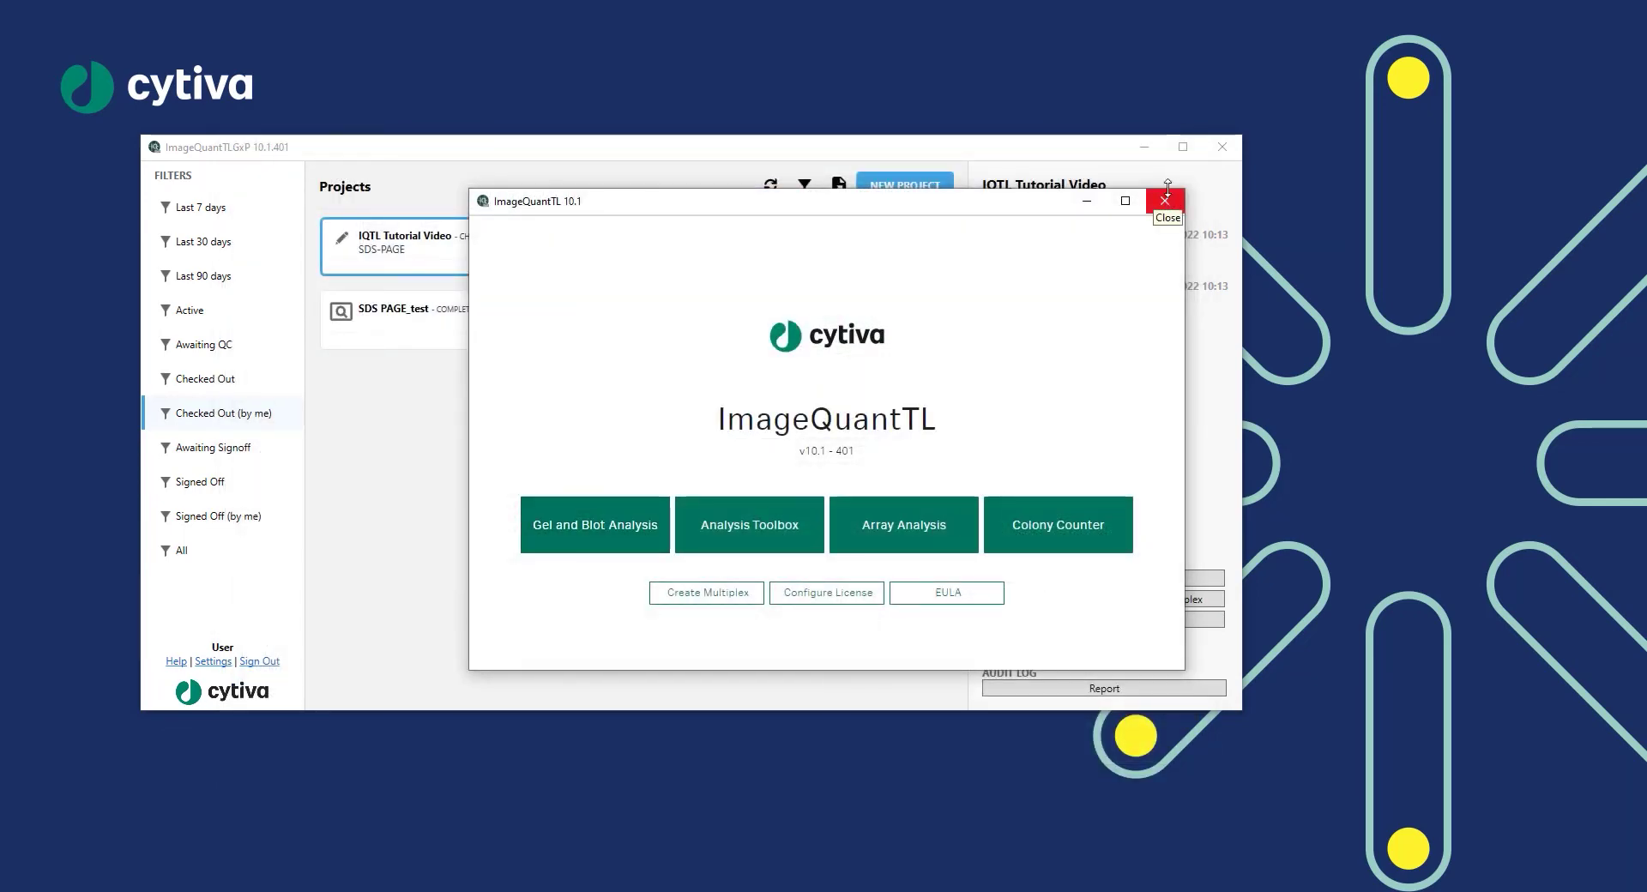
left_click(1170, 199)
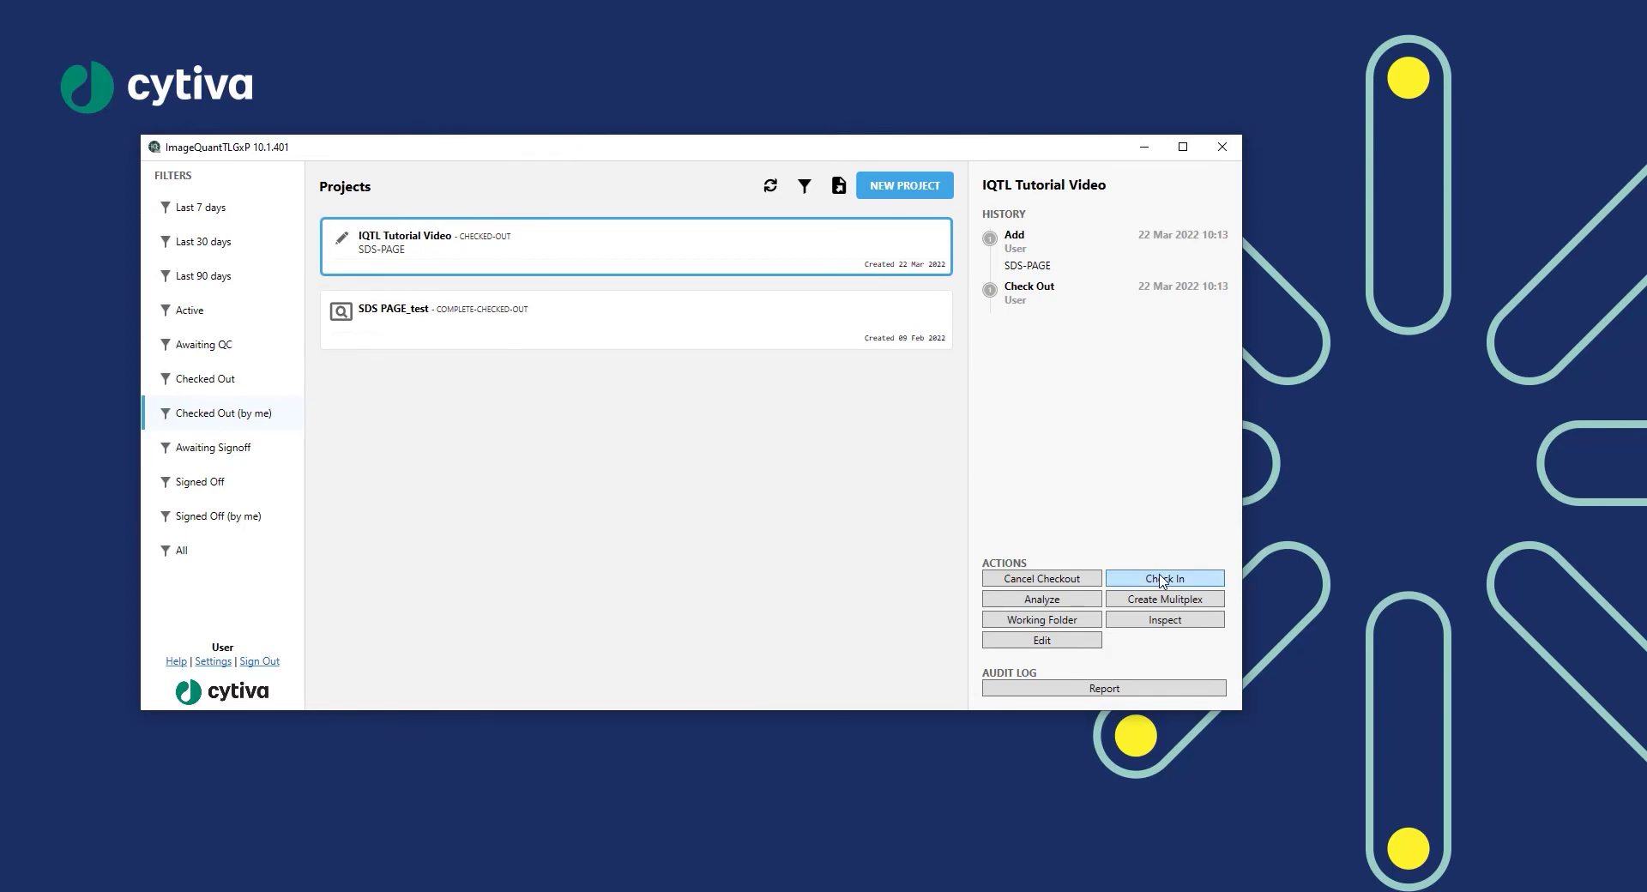
left_click(1162, 579)
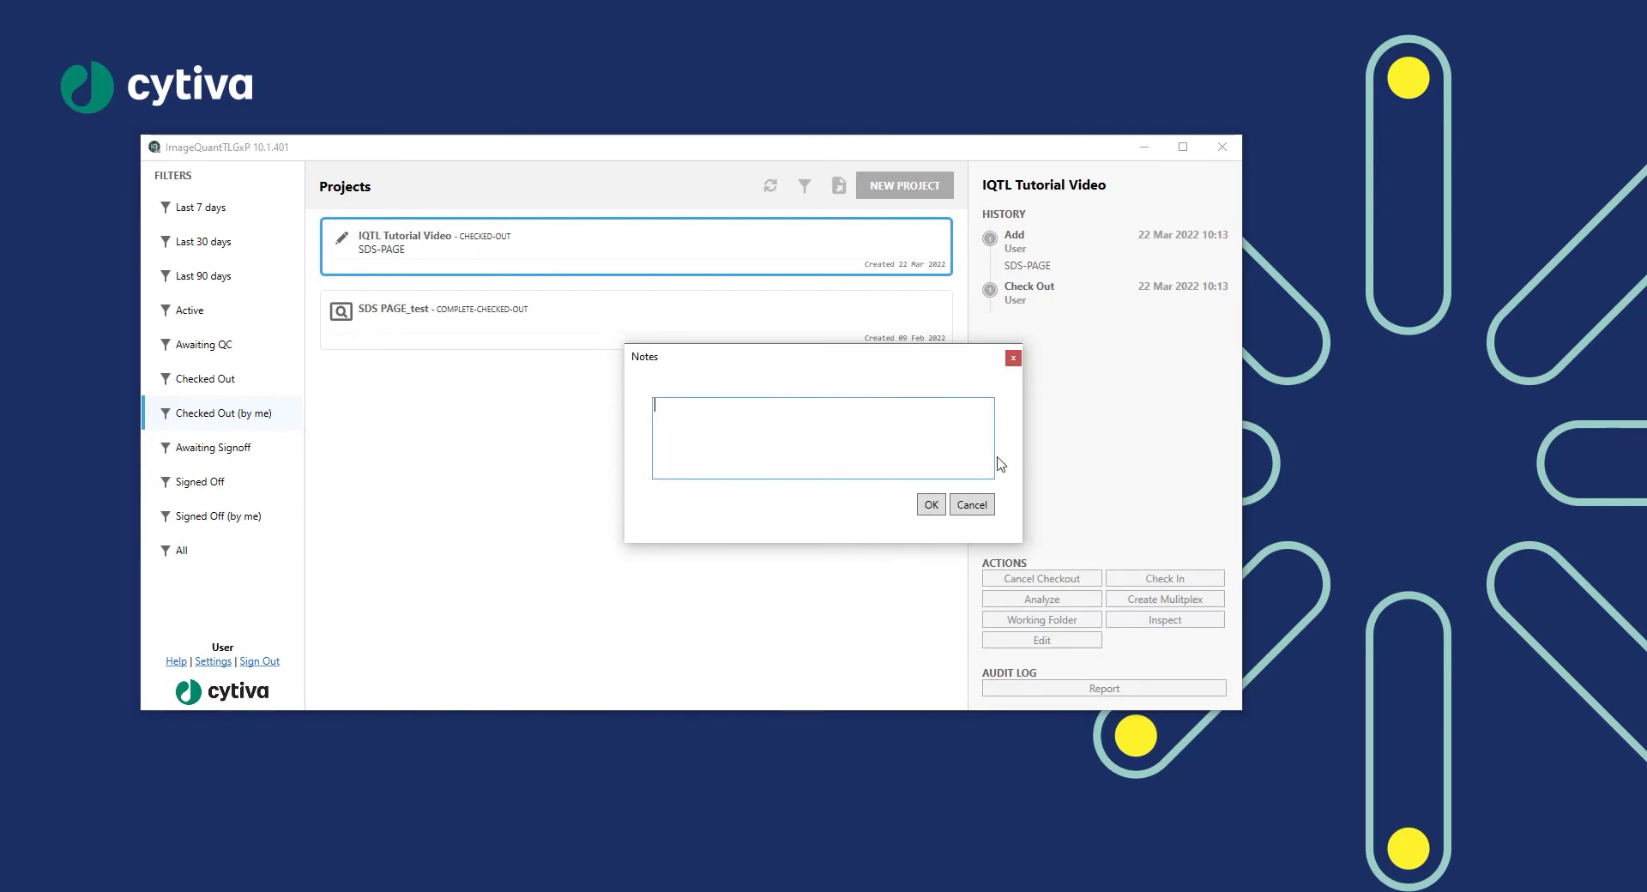
left_click(918, 443)
type("analysis performed")
left_click(932, 504)
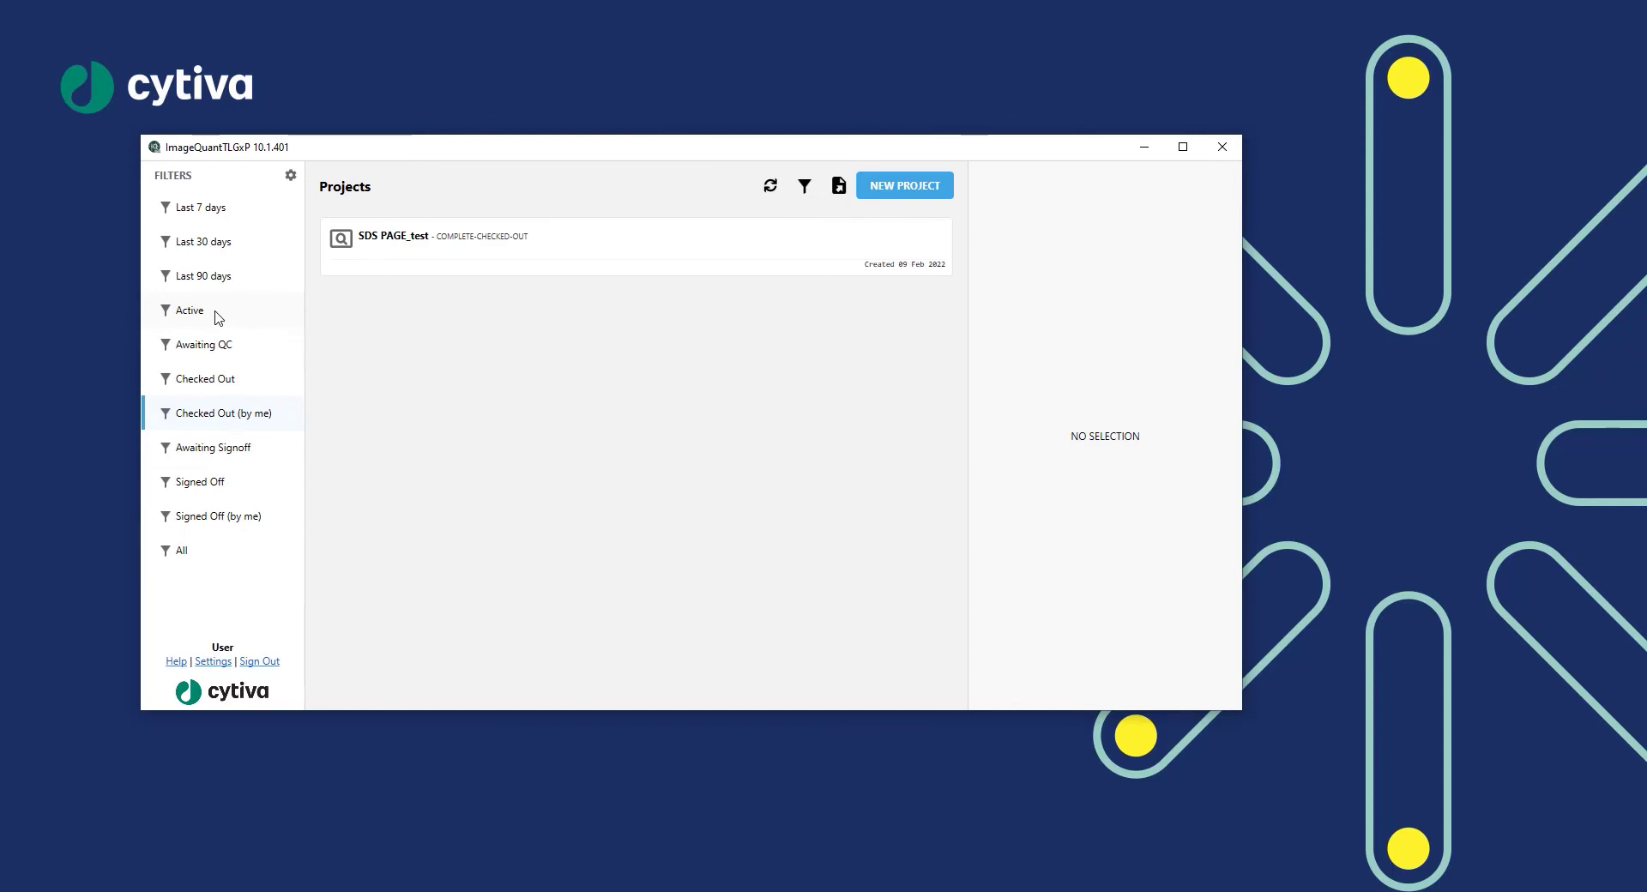
From the Active list, request sign-off on IQTL Tutorial Video with note 'Analysis Performed'
left_click(217, 318)
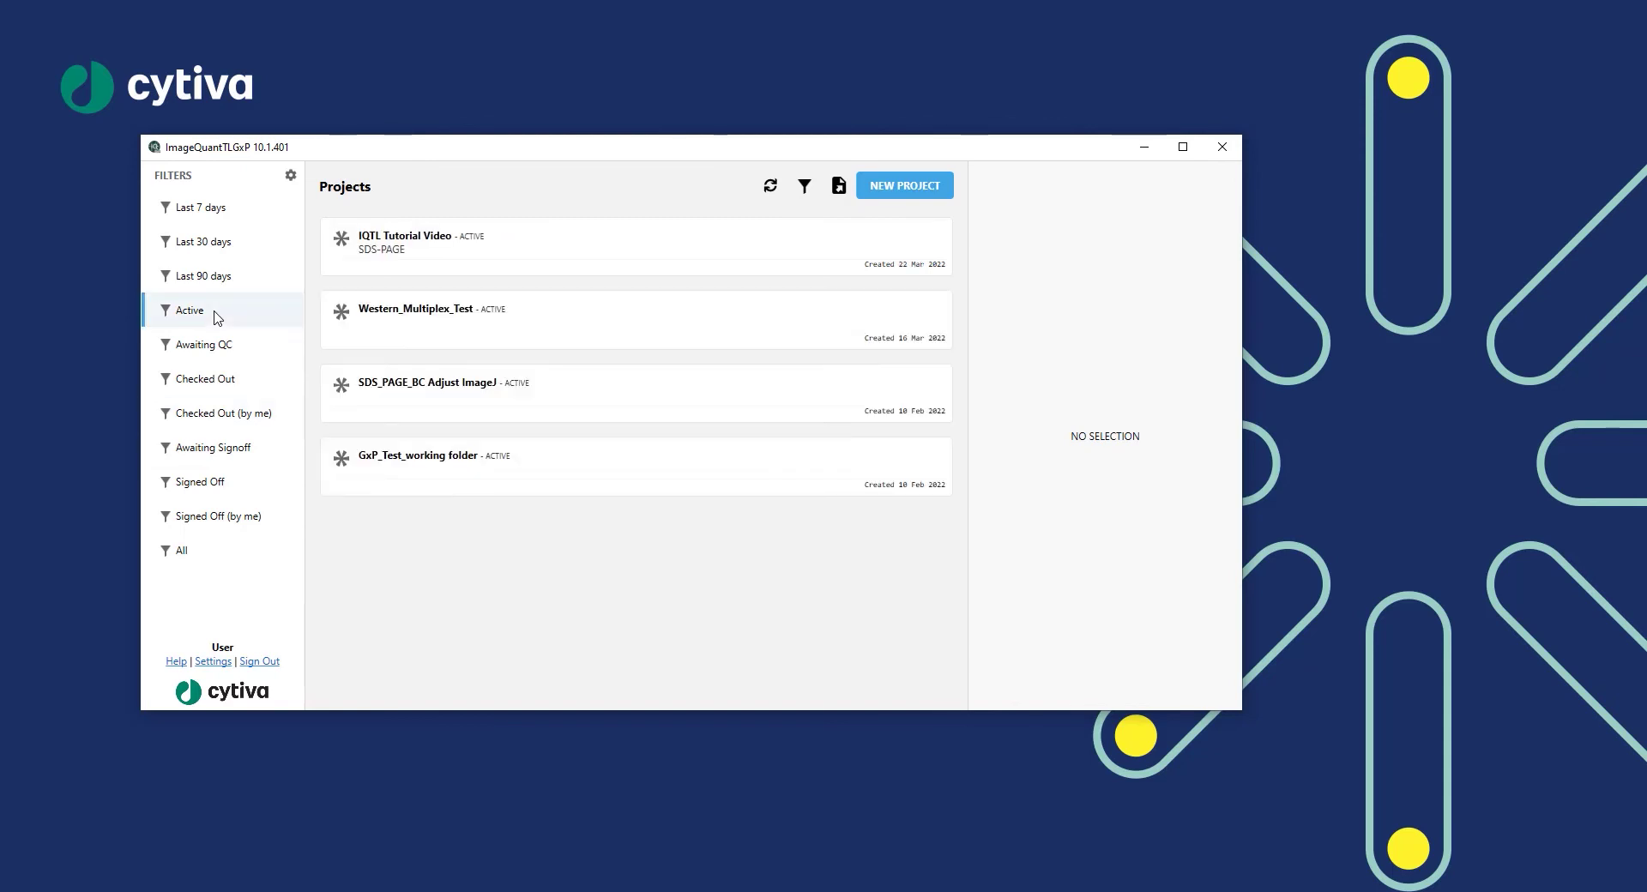
left_click(577, 247)
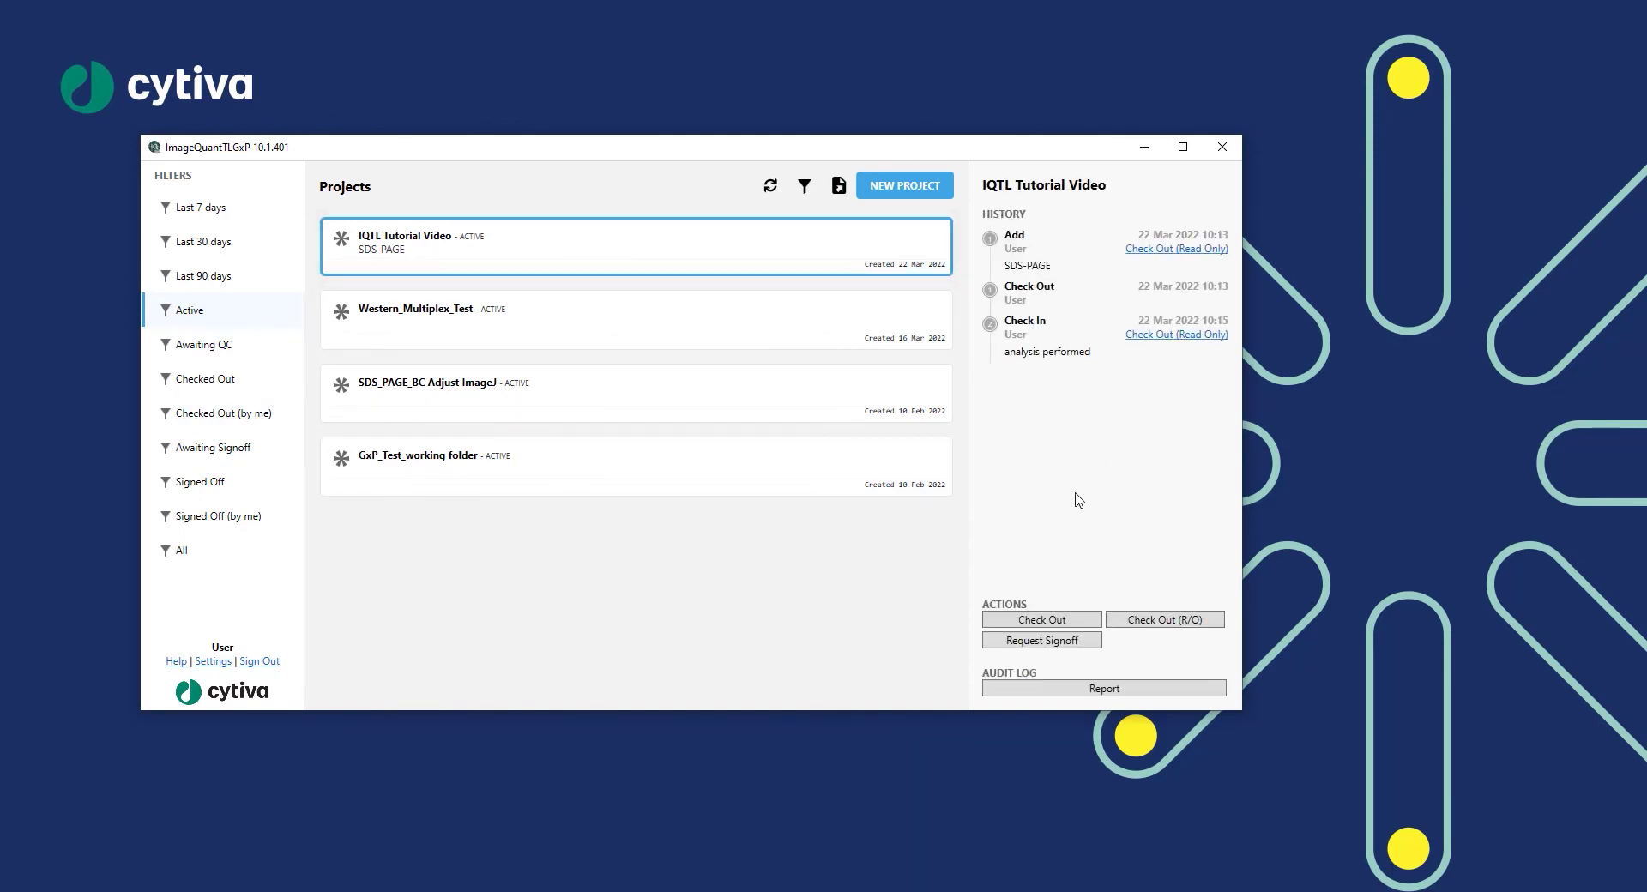
left_click(1063, 643)
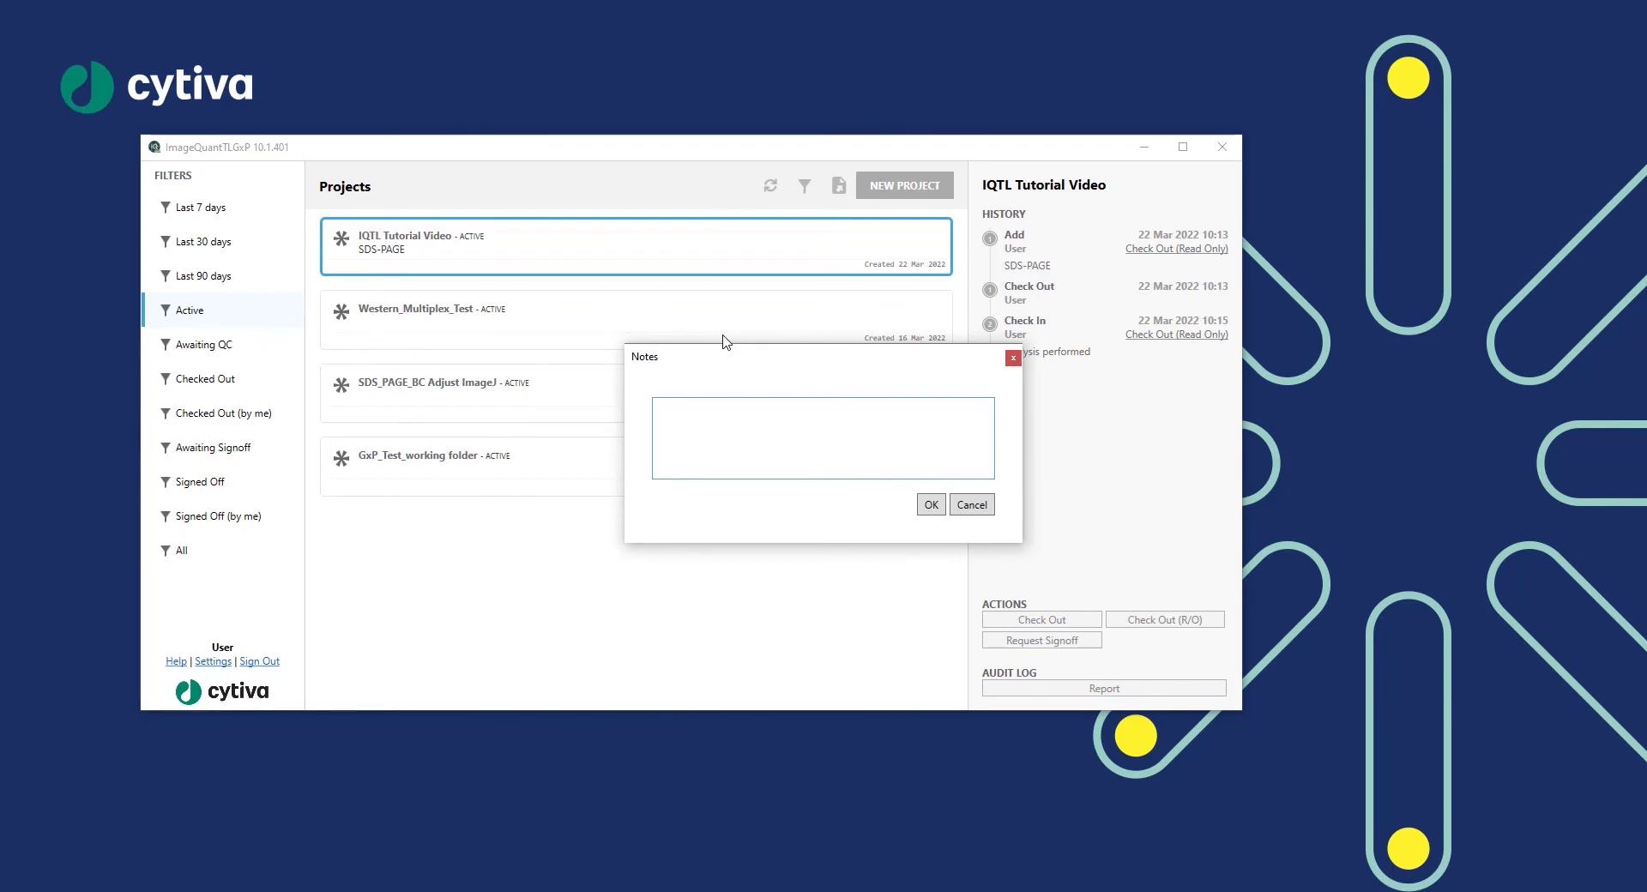
type("Analysis Performed")
left_click(932, 506)
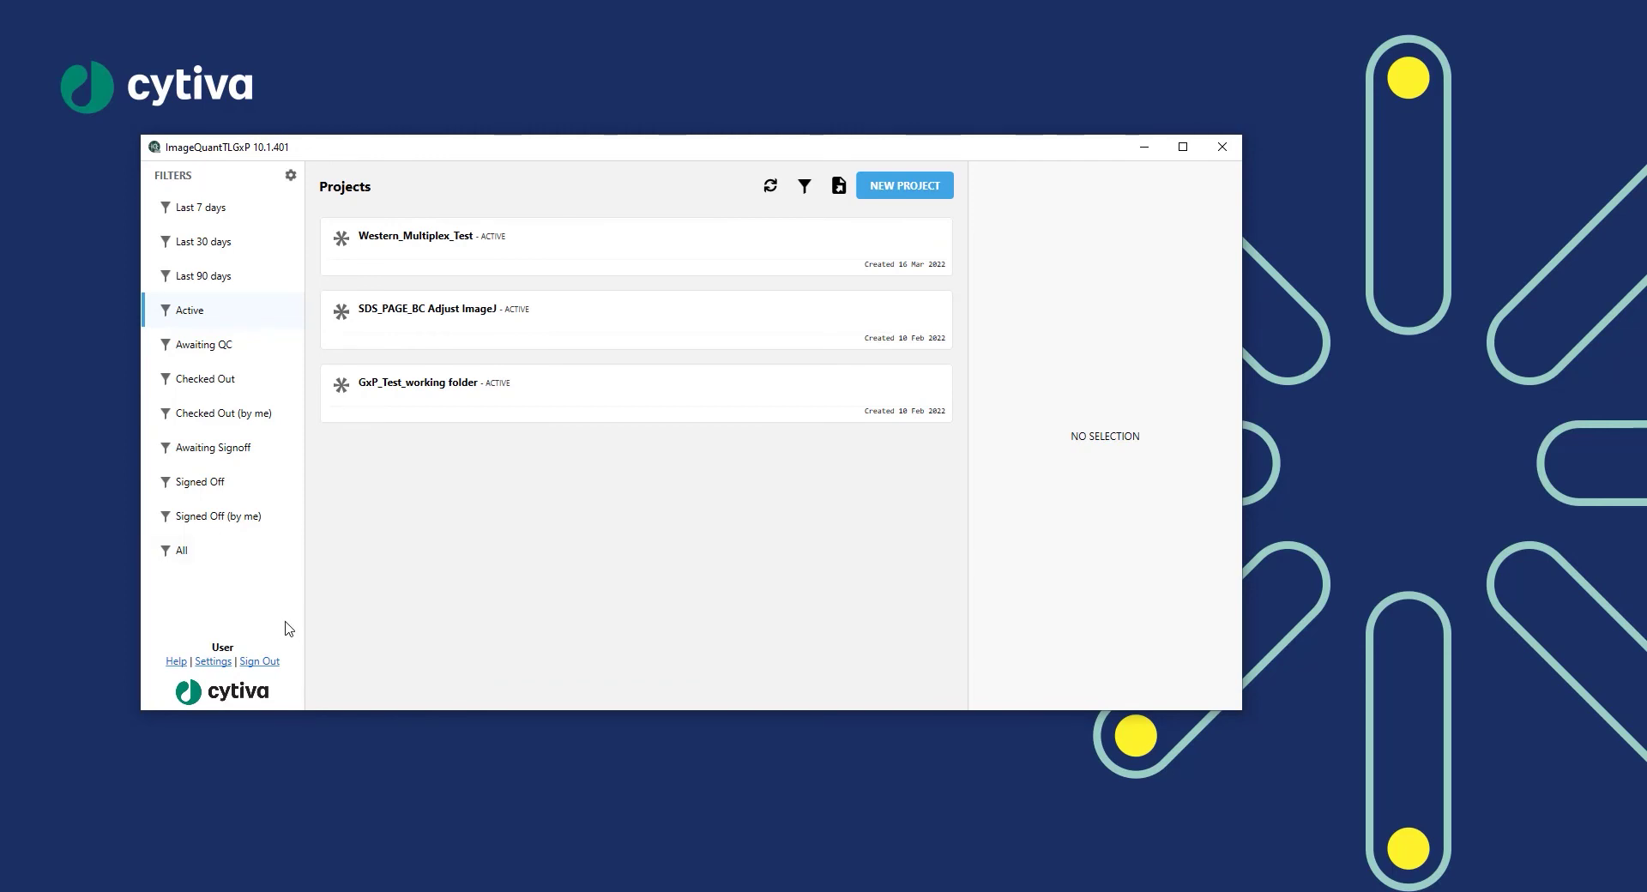
Sign out, then sign in as Approver with the approver's password
left_click(268, 662)
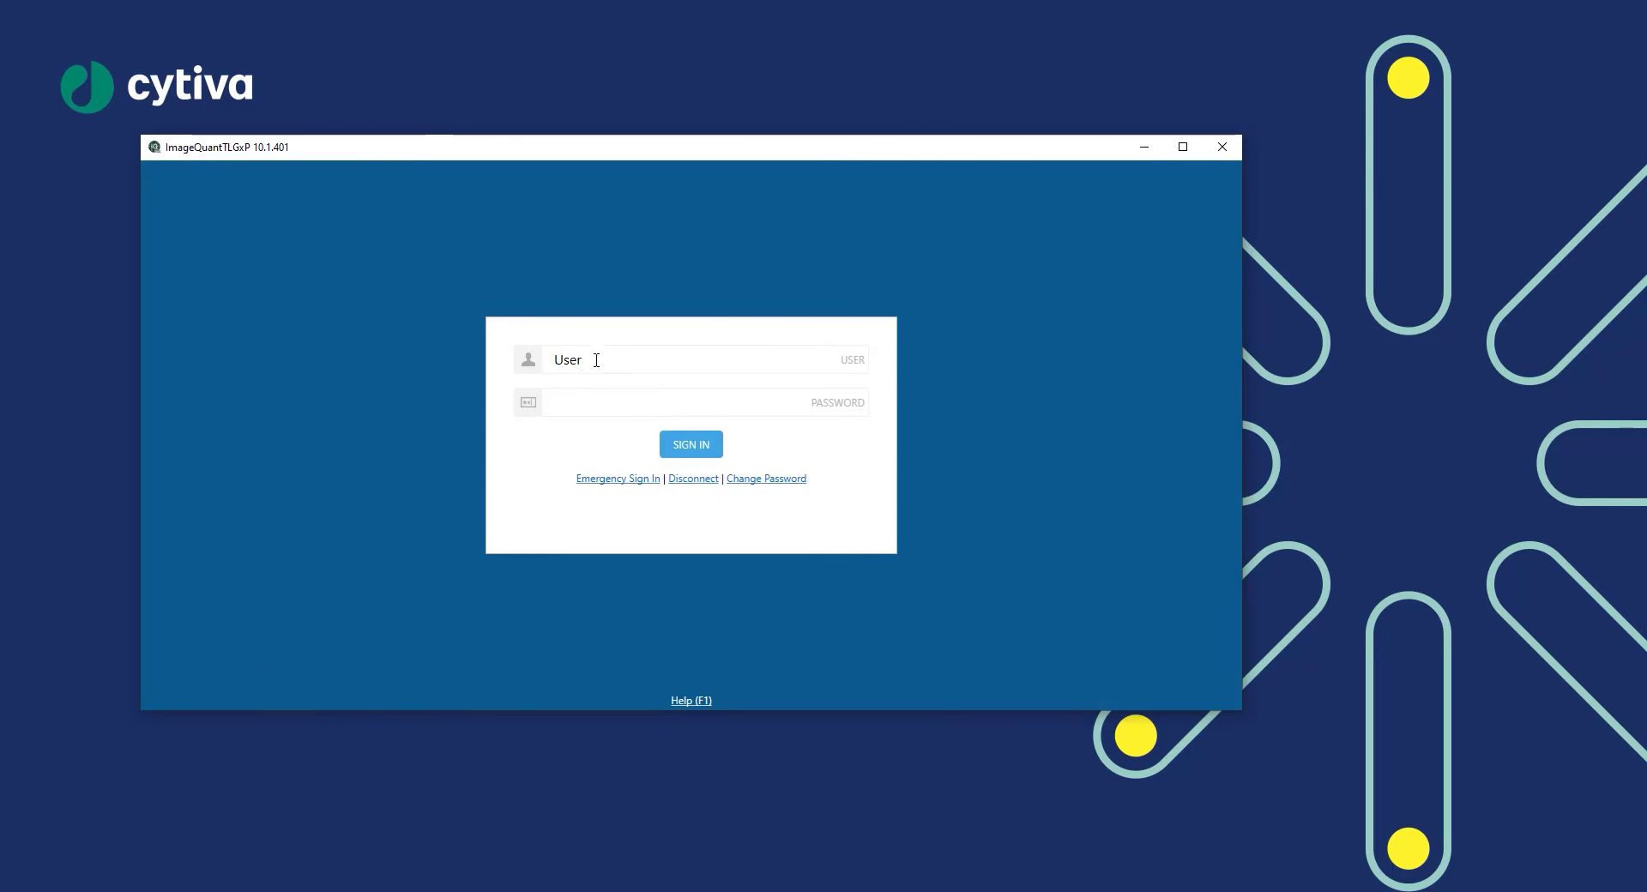
left_click_drag(597, 360, 530, 361)
type("Approver")
left_click(601, 398)
type("aaaa")
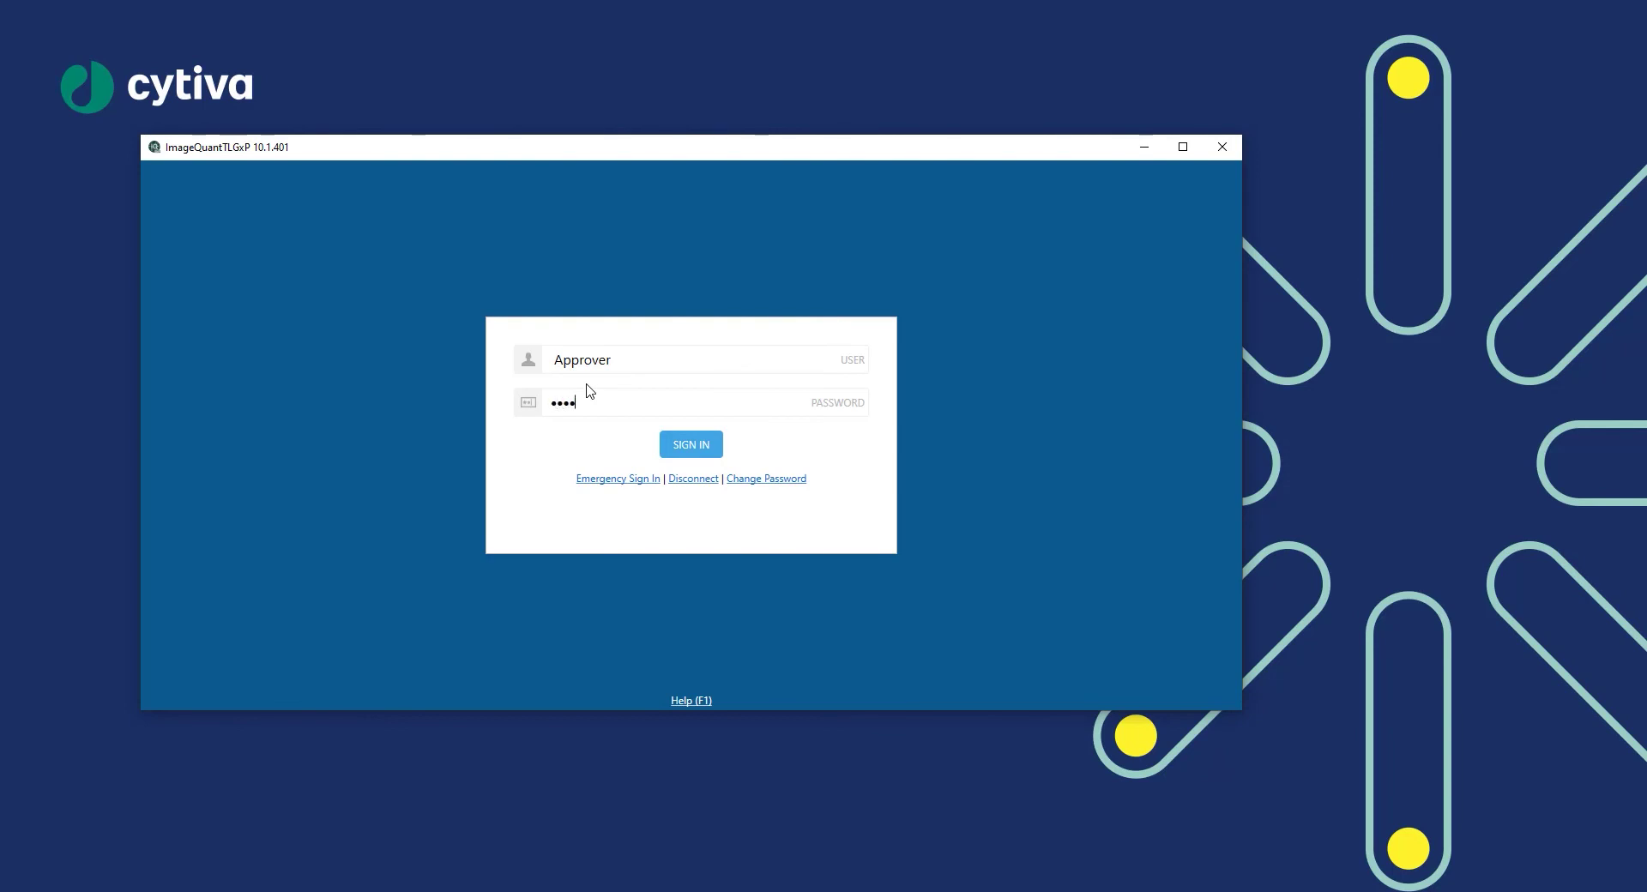
type("aaaa")
left_click(708, 446)
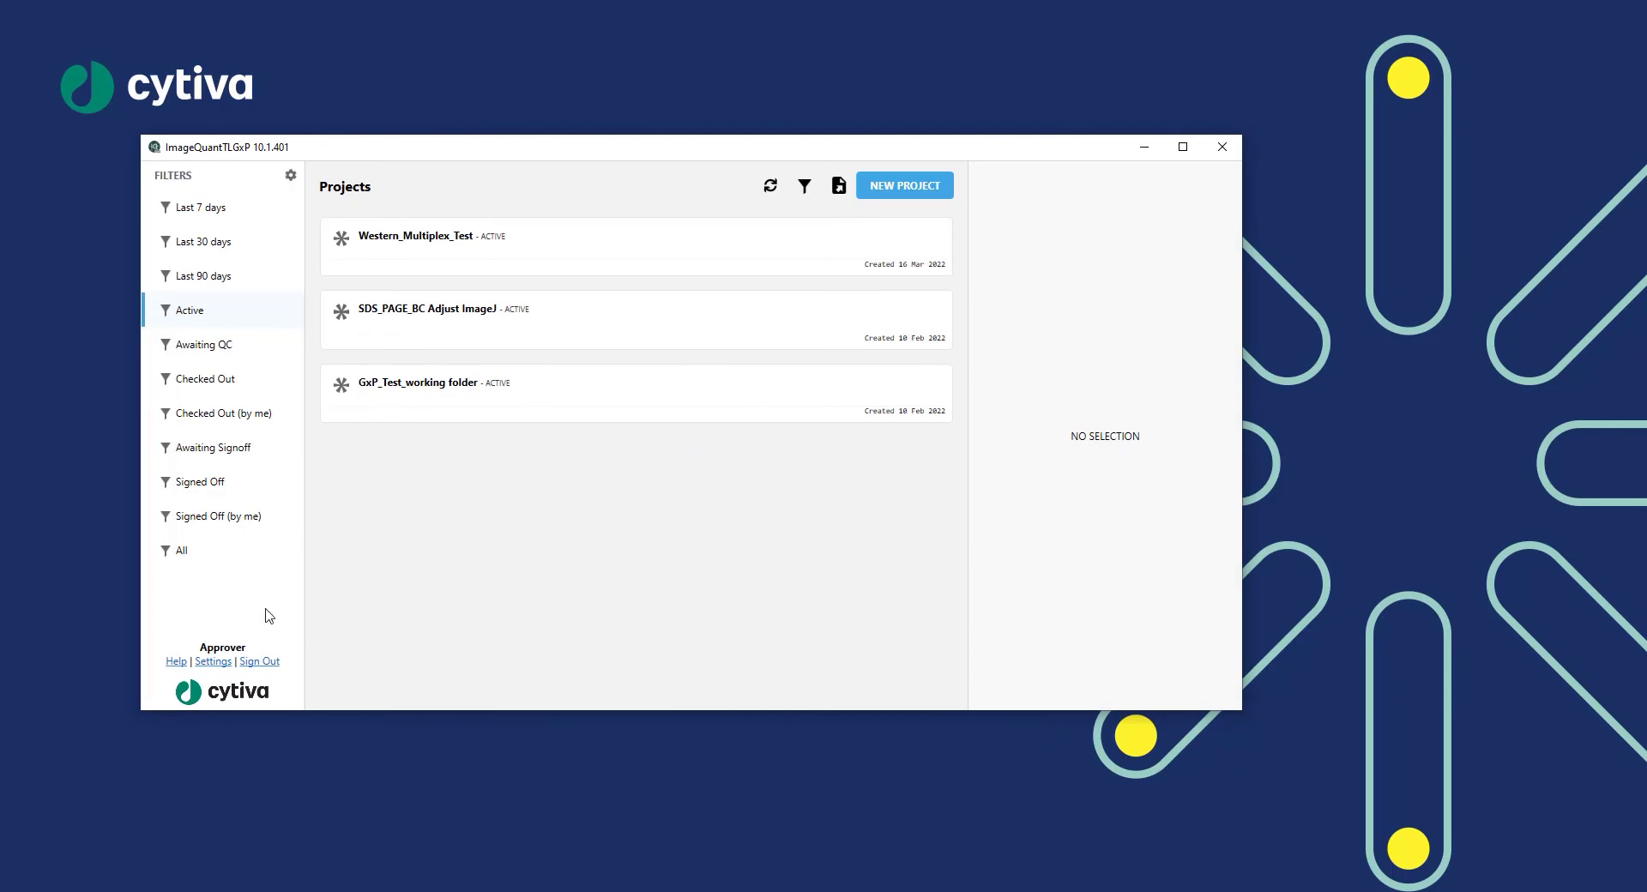
Filter to Awaiting Signoff and open IQTL Tutorial Video's history, ending at Request Signoff
left_click(229, 451)
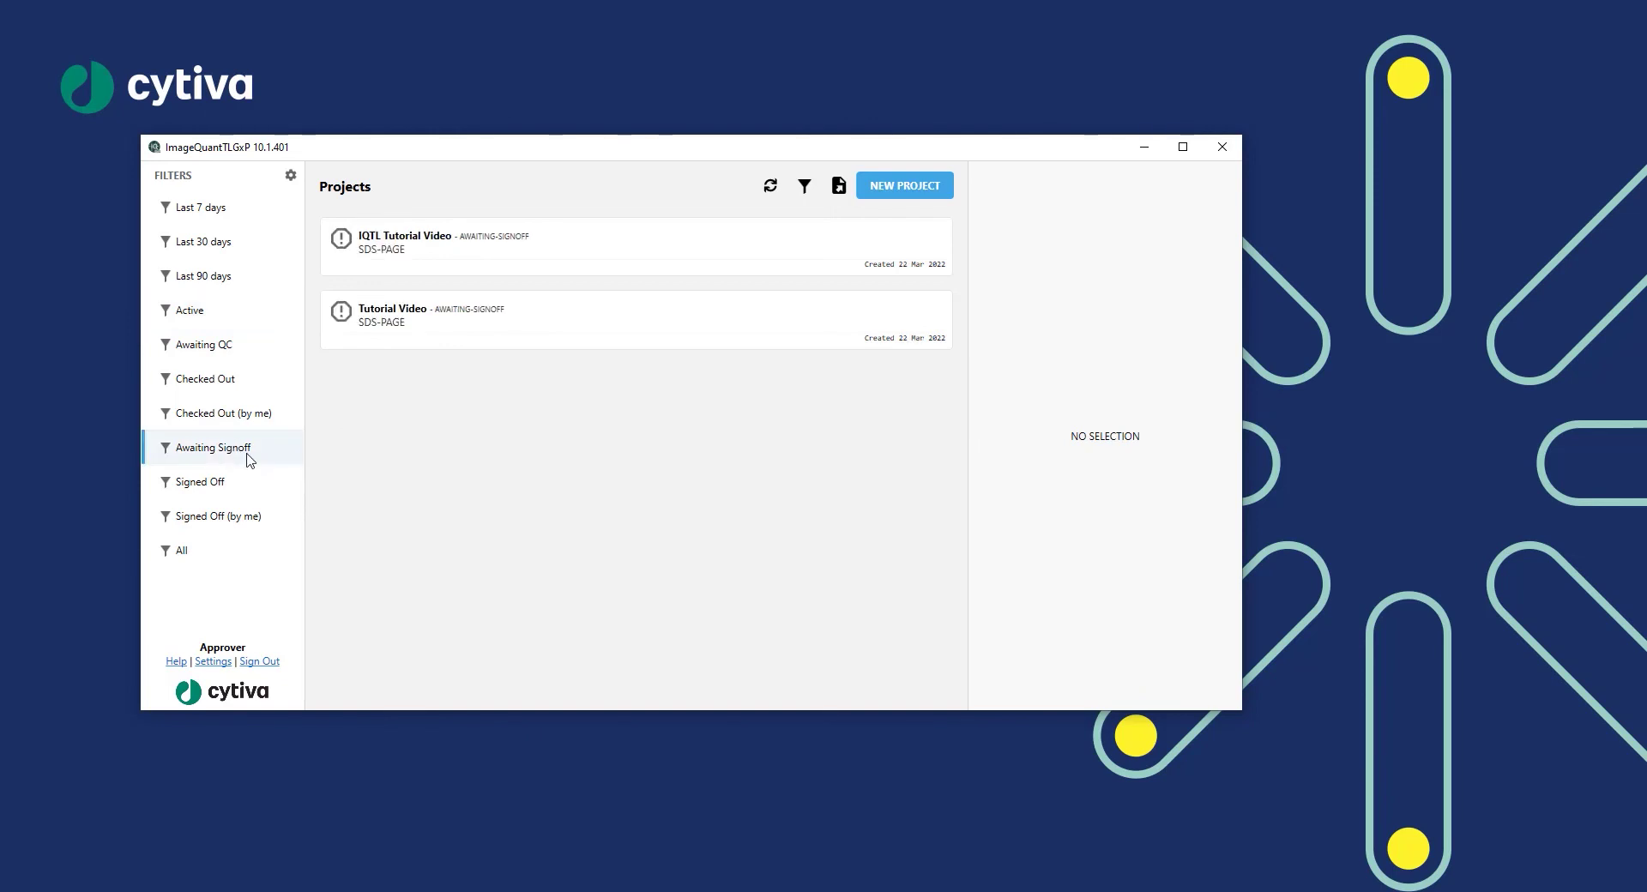
left_click(580, 251)
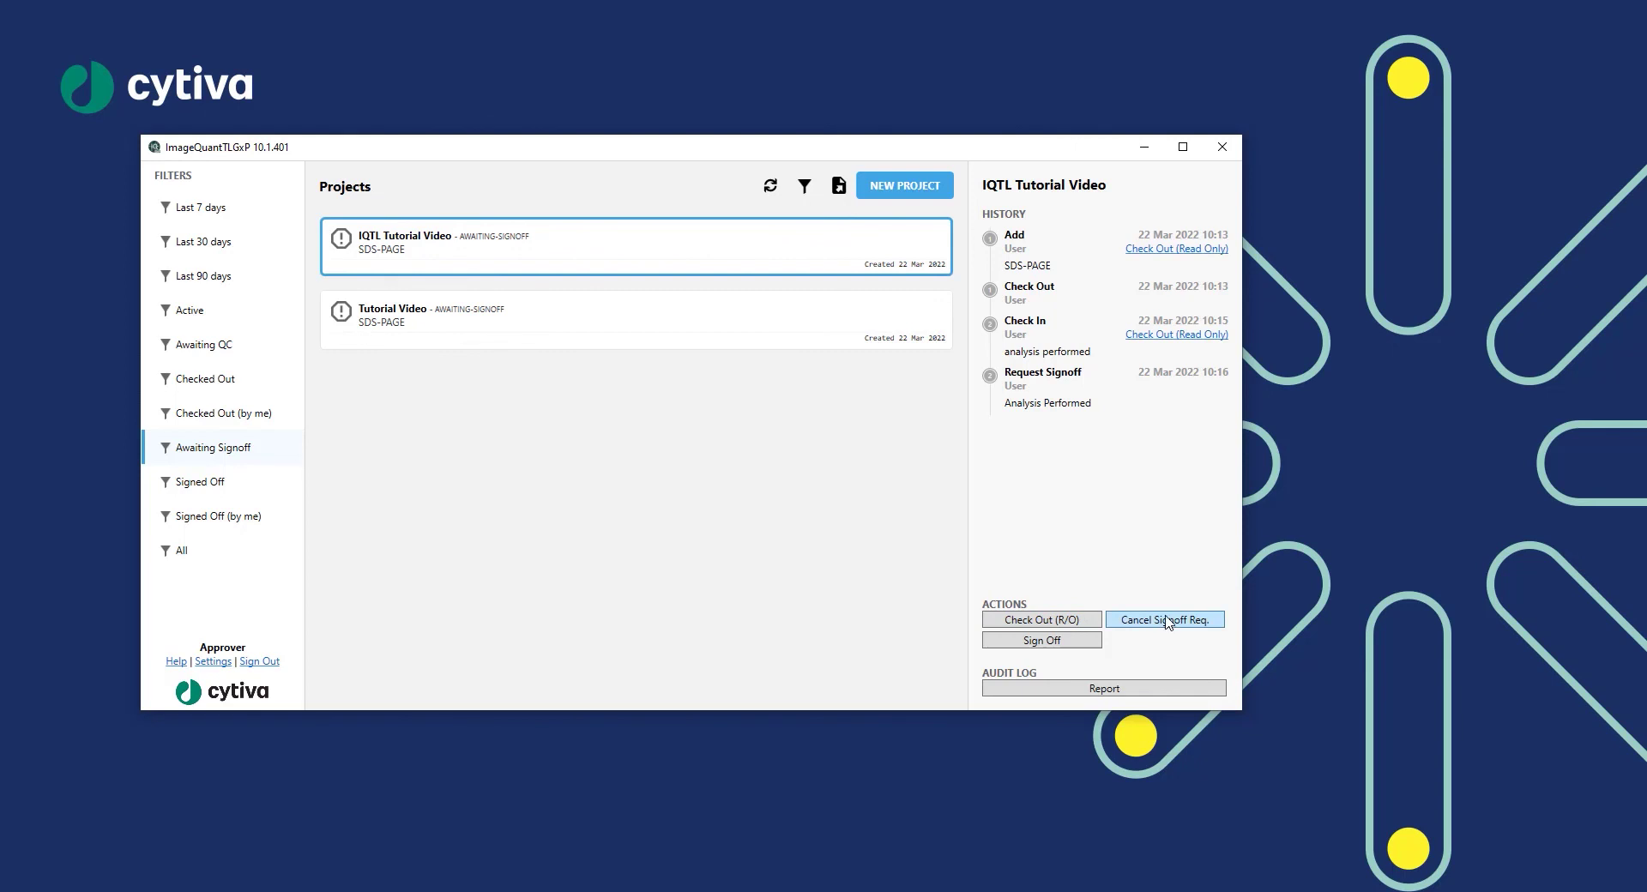
Sign off IQTL Tutorial Video with note 'Good Job!' and the approver password, then list last 7 days' projects
left_click(1056, 645)
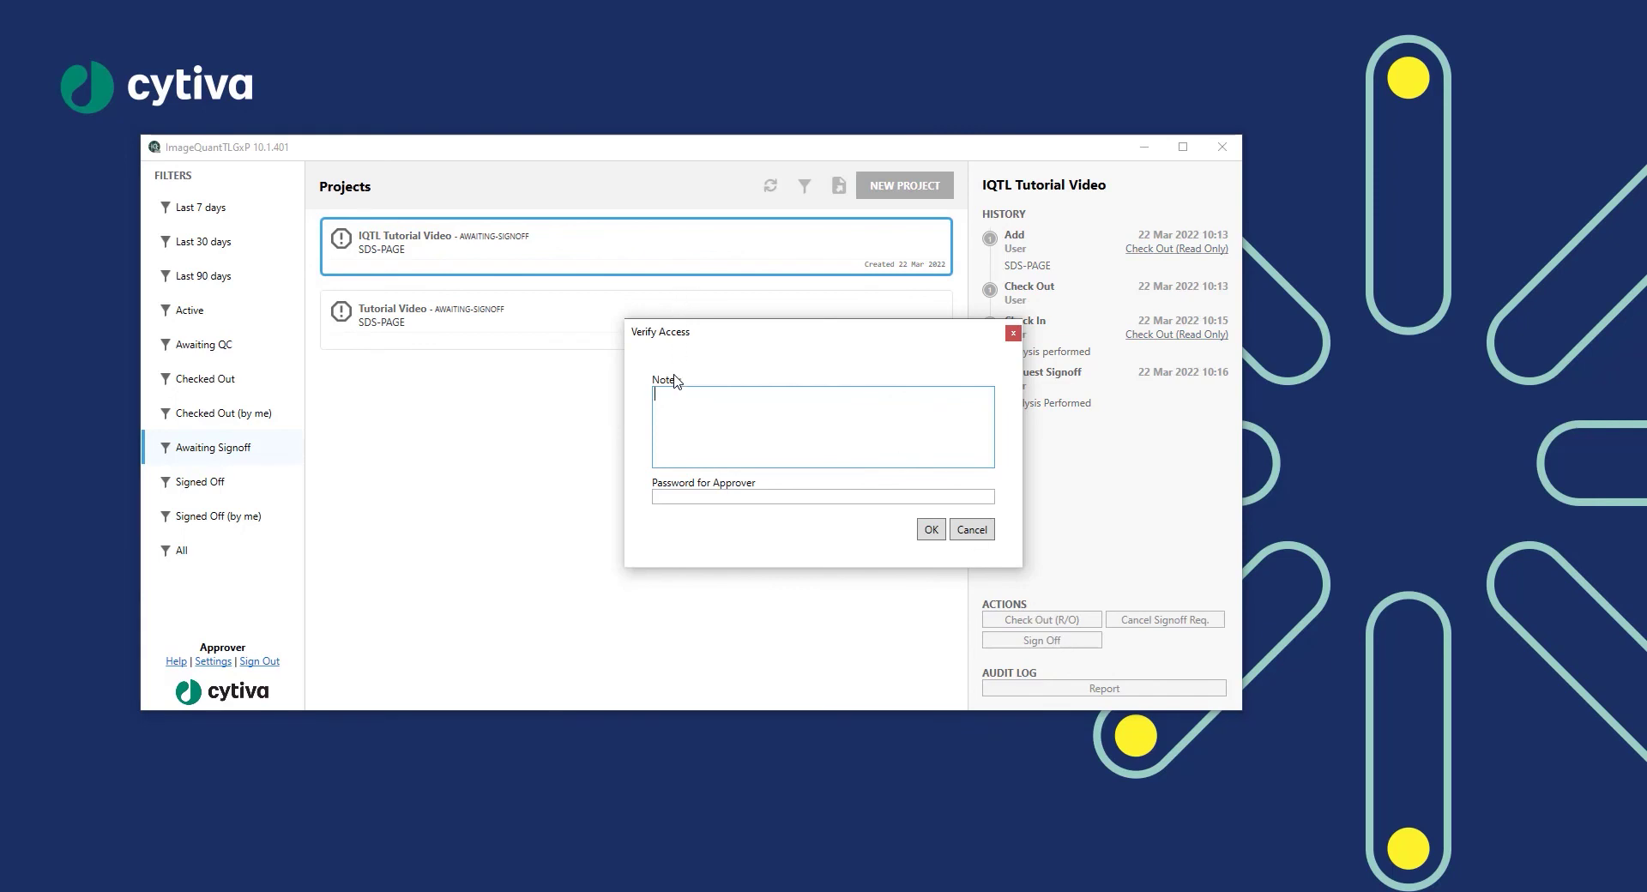
type("Good Job!")
left_click(708, 497)
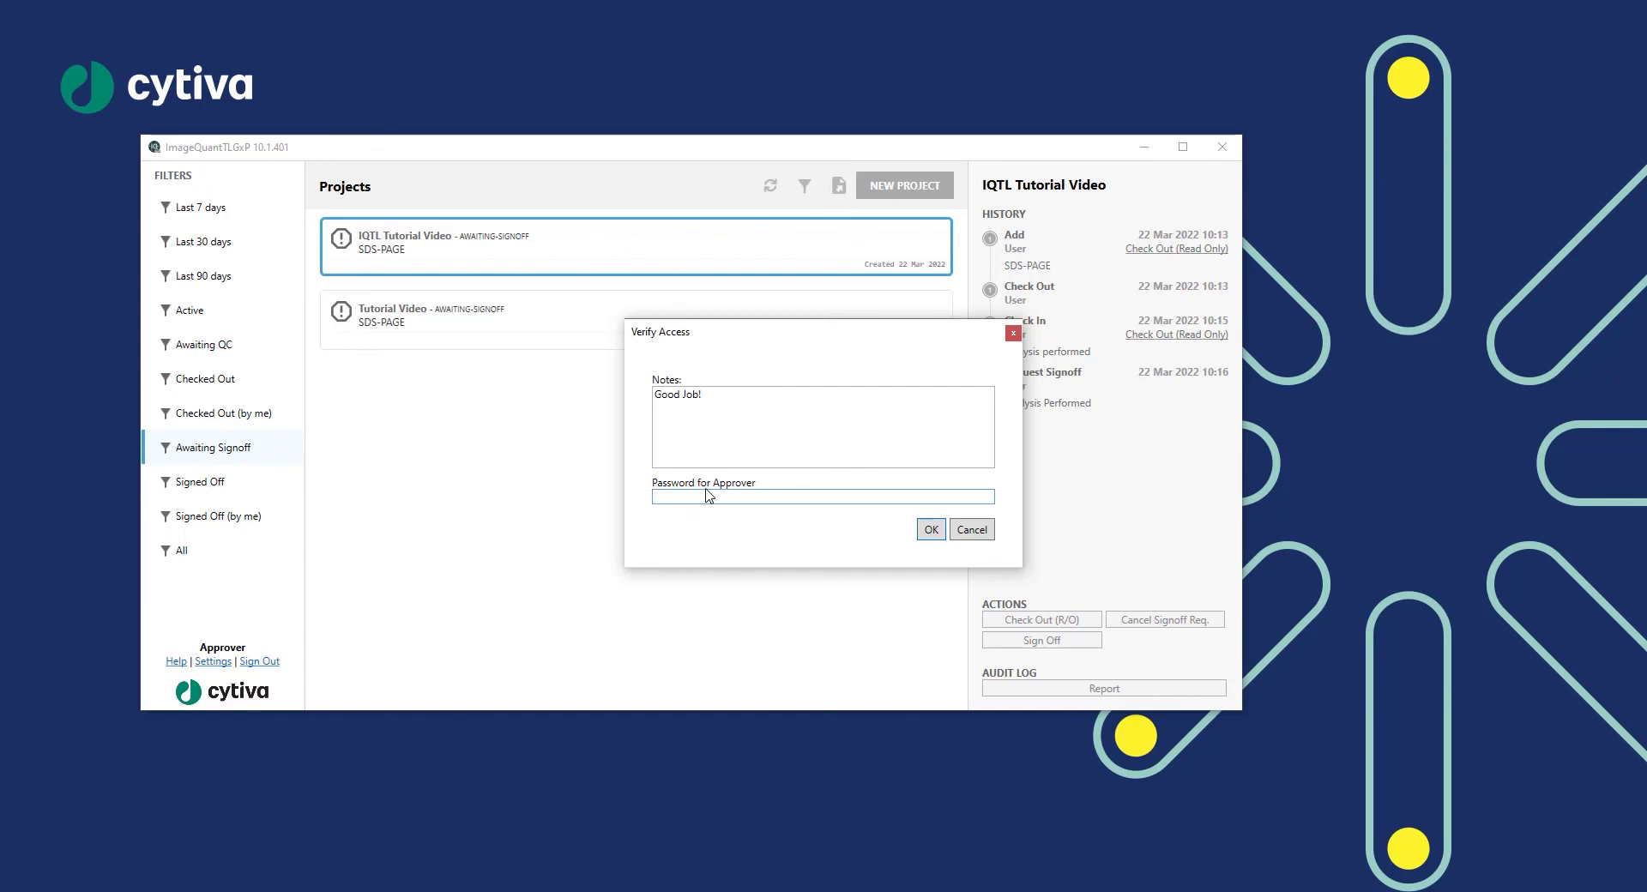
type("*****")
left_click(932, 529)
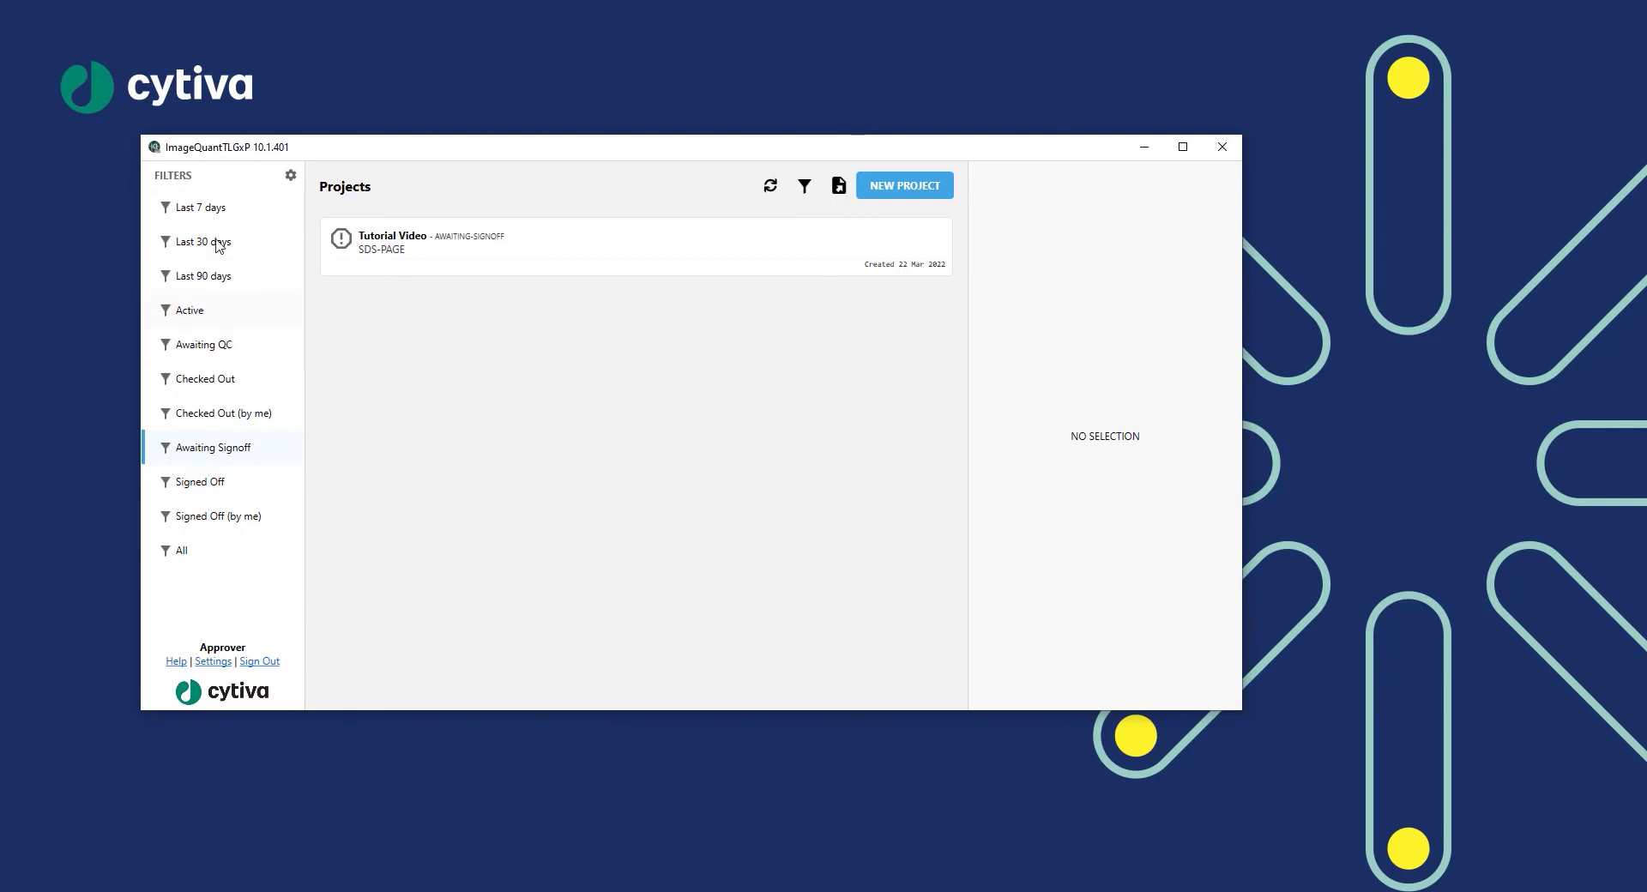
left_click(219, 216)
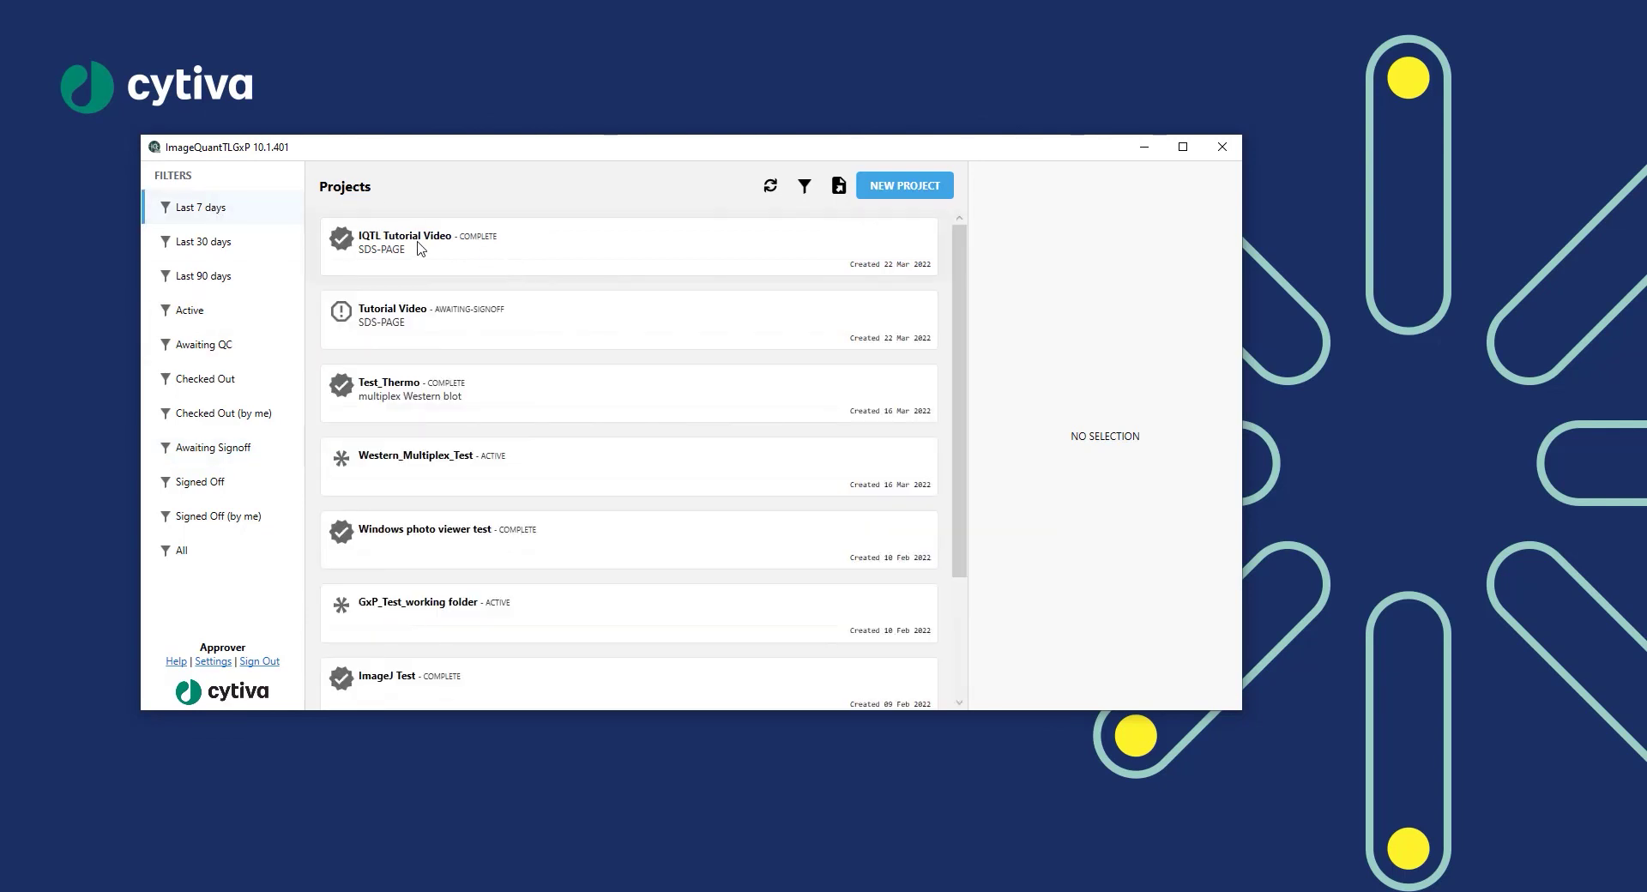